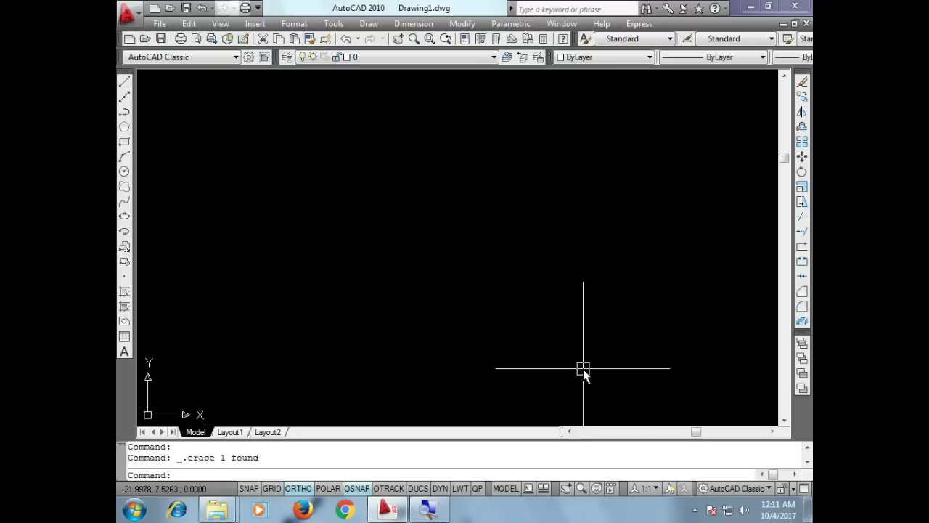
- Draw a closed rectangle 6 units wide and 4 units high as a single polyline
{"action": "left_click", "coordinate": [368, 24]}
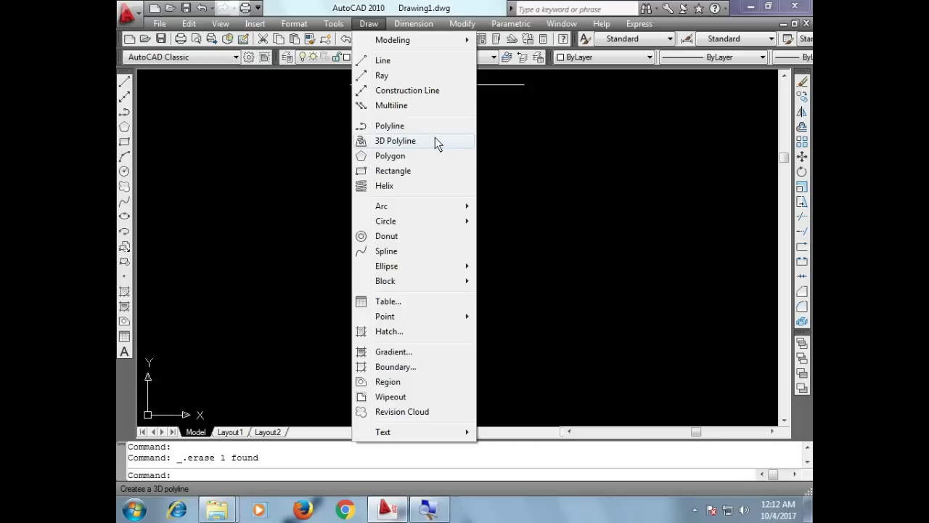
{"action": "left_click", "coordinate": [434, 140]}
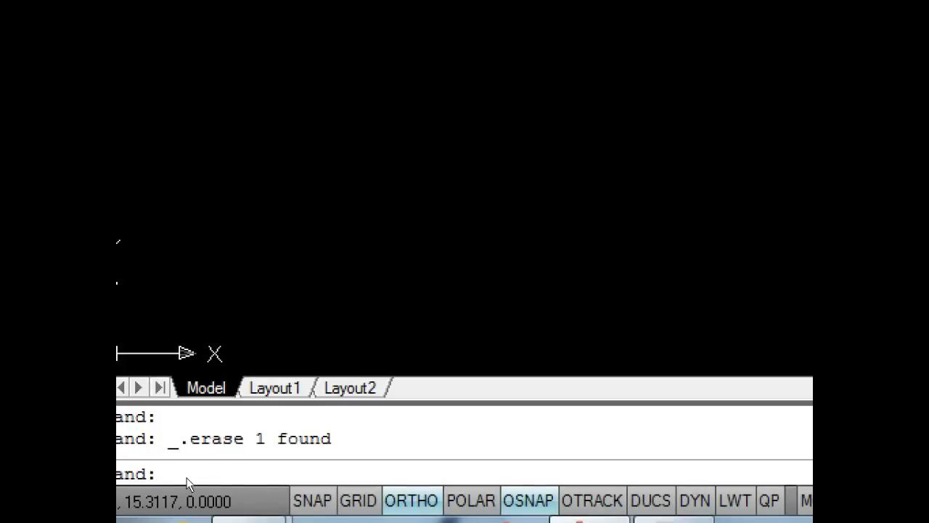
{"action": "type", "text": "PL"}
{"action": "key", "text": "Return"}
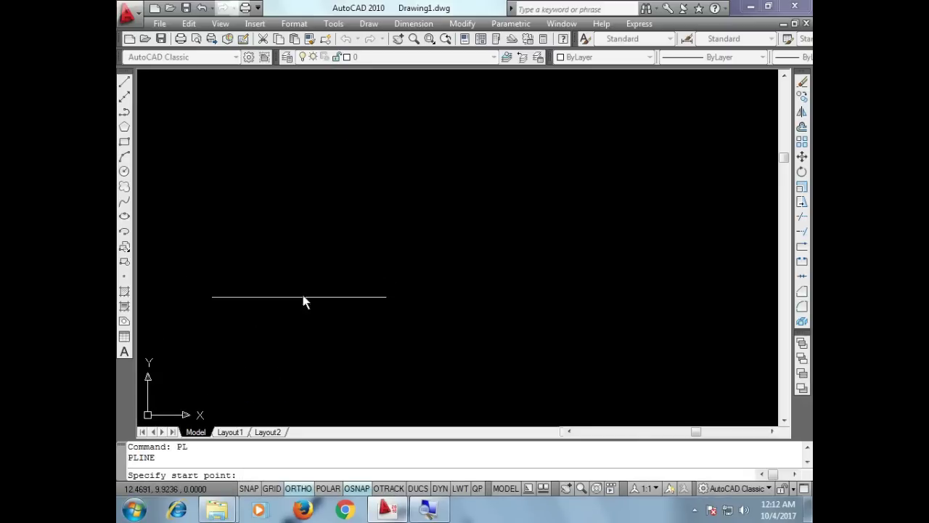
{"action": "left_click", "coordinate": [302, 270]}
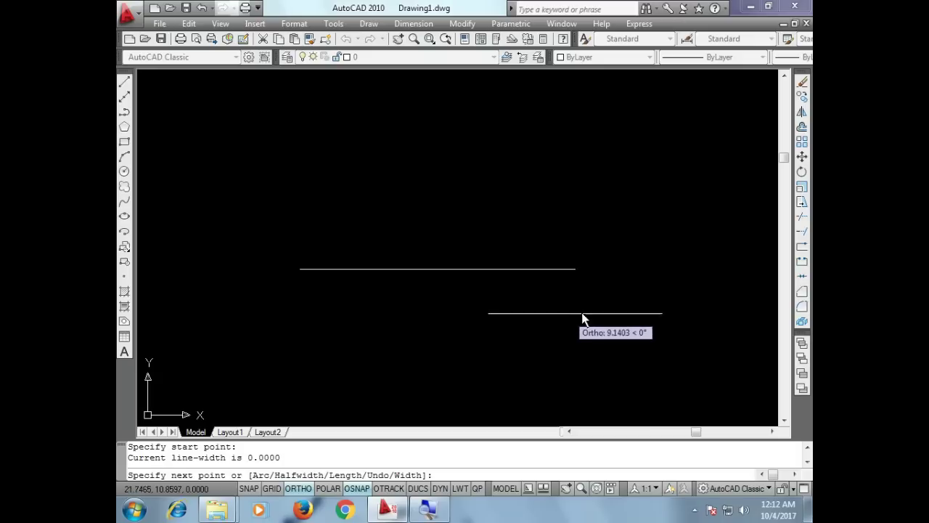
{"action": "type", "text": "6"}
{"action": "key", "text": "Return"}
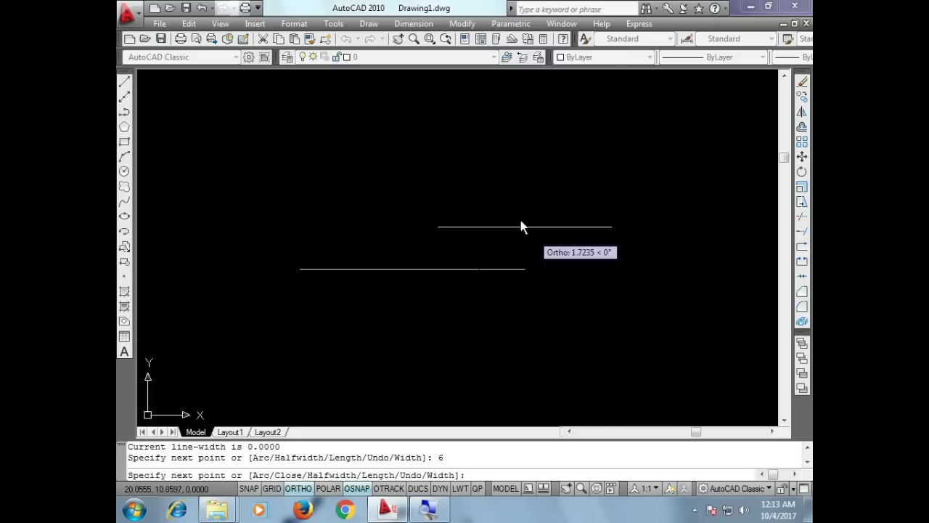
{"action": "type", "text": "4"}
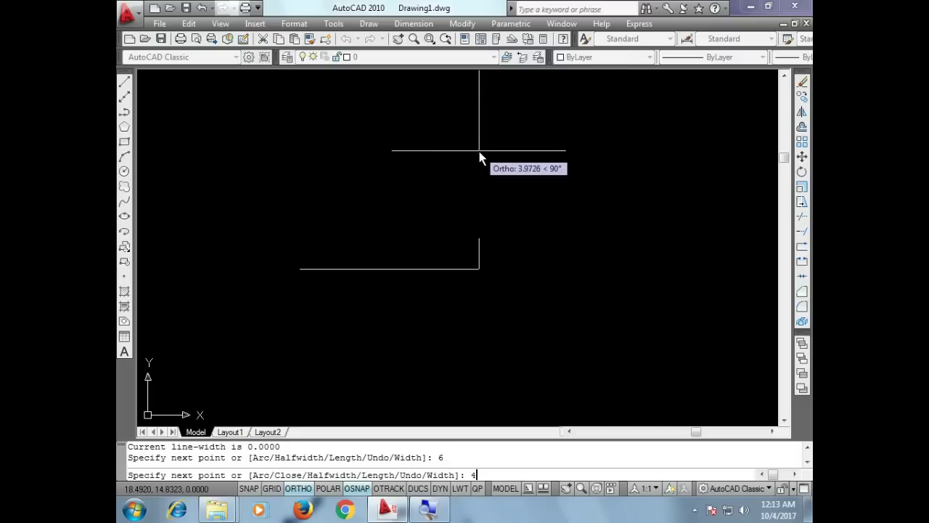
{"action": "key", "text": "Return"}
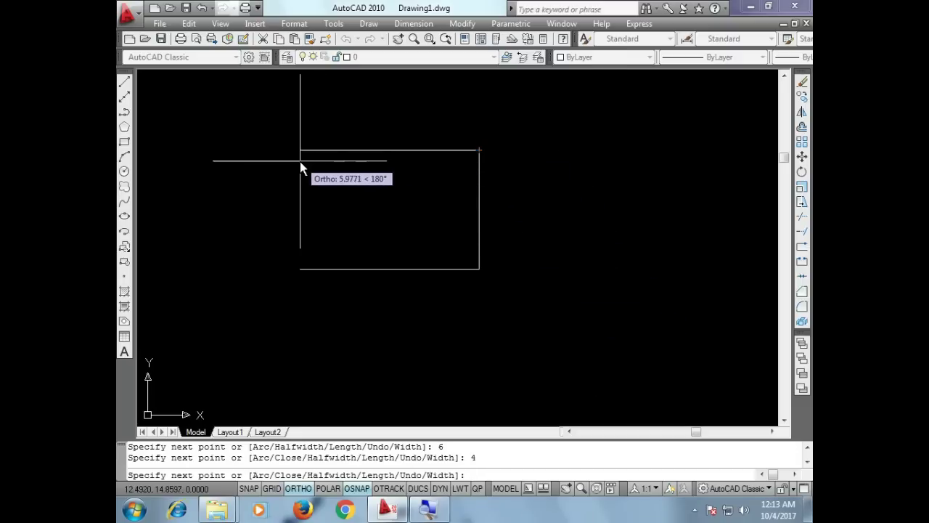
{"action": "type", "text": "6"}
{"action": "key", "text": "Return"}
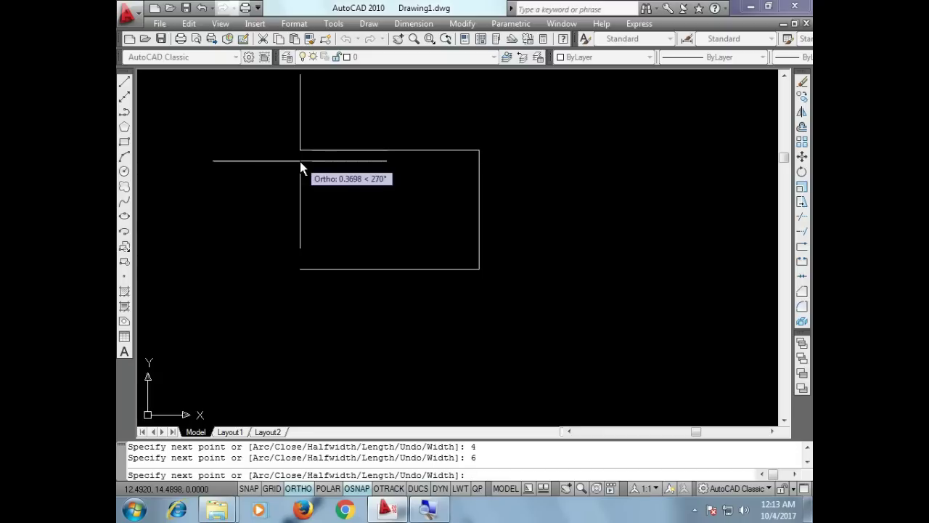
{"action": "type", "text": "C"}
{"action": "key", "text": "Return"}
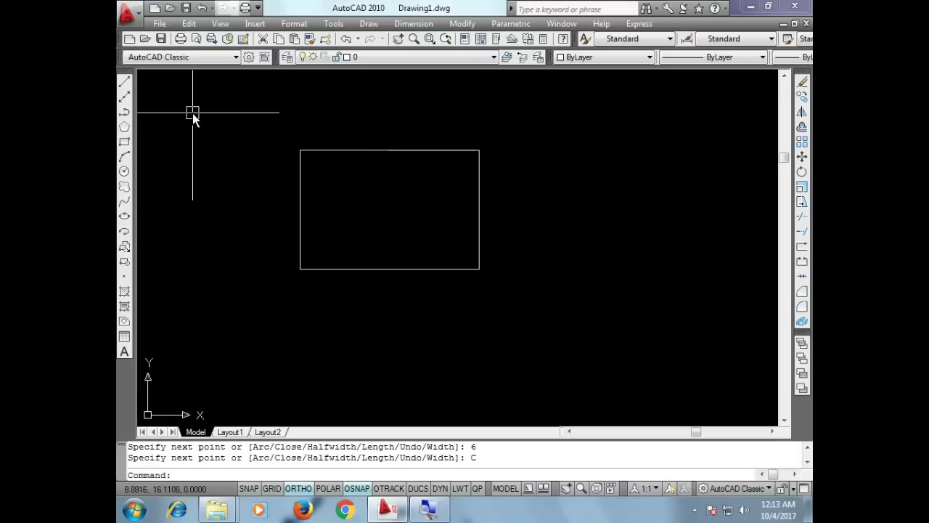
- Draw a second closed 6 by 4 rectangle with the Line command, beside the polyline rectangle
{"action": "type", "text": "L"}
{"action": "key", "text": "Return"}
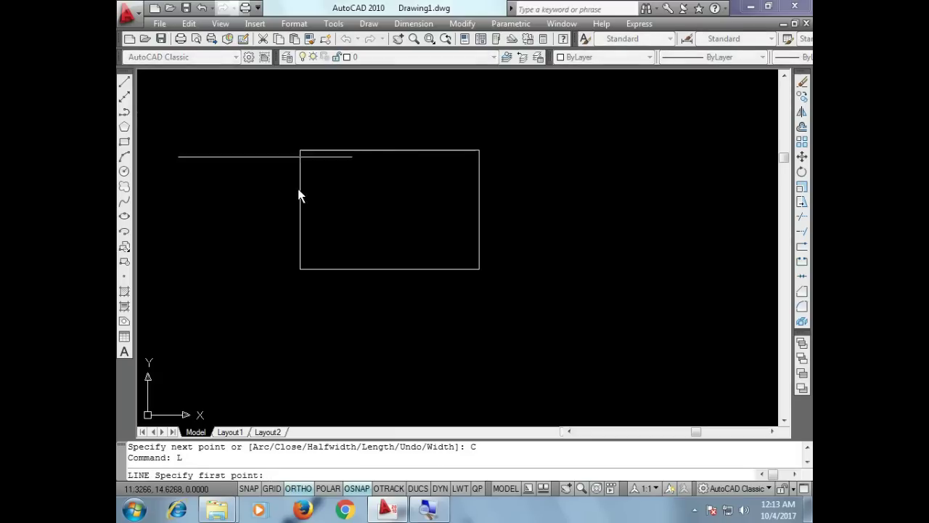
{"action": "left_click", "coordinate": [529, 268]}
{"action": "type", "text": "6"}
{"action": "key", "text": "Return"}
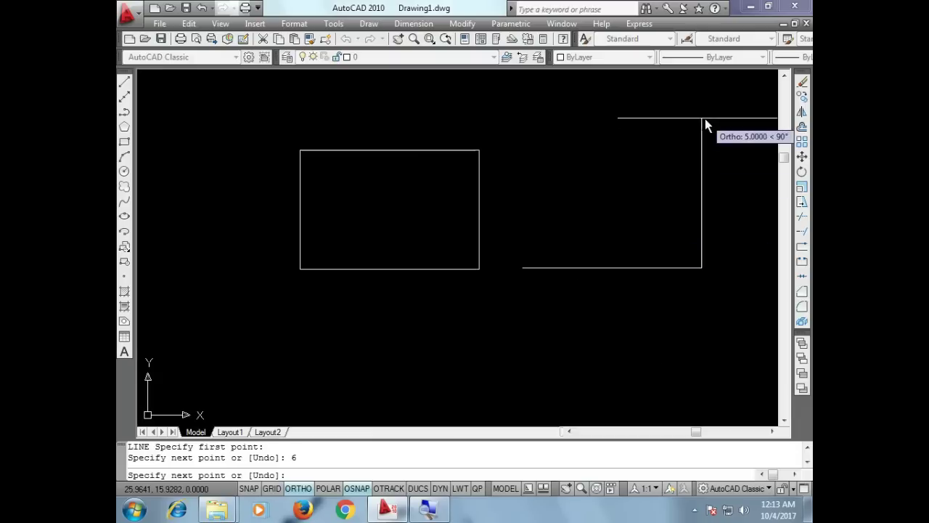
{"action": "type", "text": "4"}
{"action": "key", "text": "Return"}
{"action": "type", "text": "6"}
{"action": "key", "text": "Return"}
{"action": "type", "text": "C"}
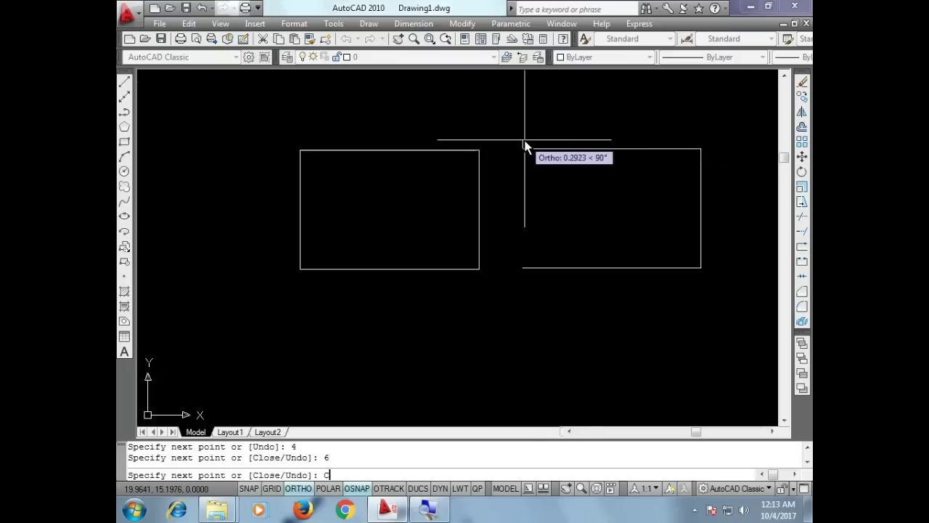
{"action": "key", "text": "Return"}
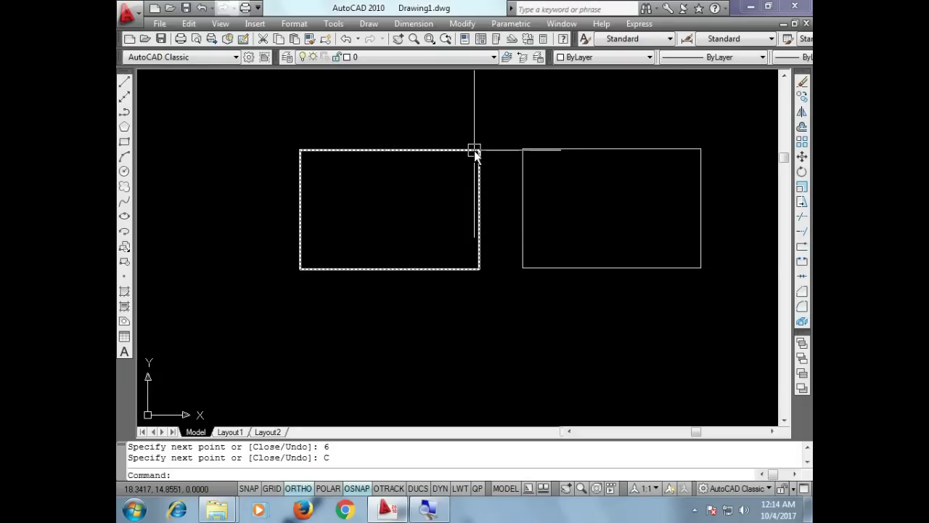
- Select each side of the line-drawn rectangle in turn and the polyline rectangle to compare how their segments are grouped
{"action": "left_click", "coordinate": [550, 148]}
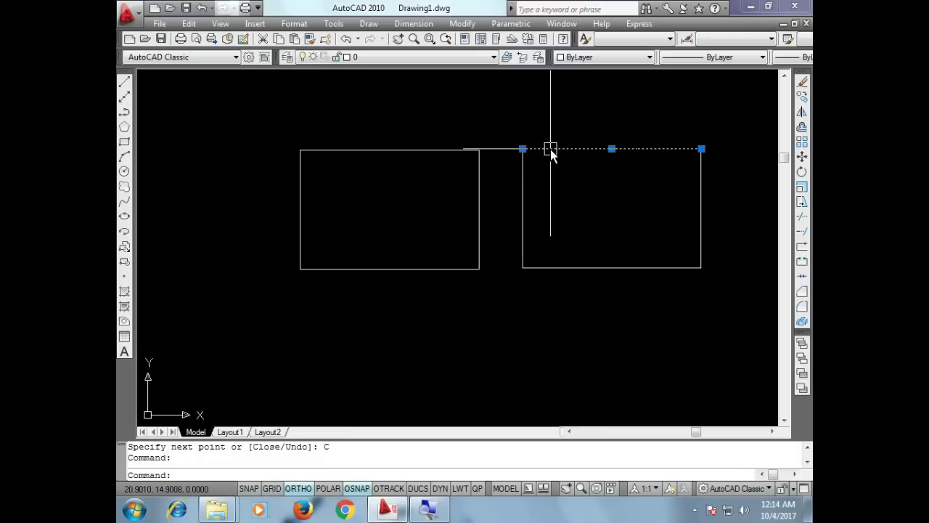
{"action": "key", "text": "Escape"}
{"action": "left_click", "coordinate": [701, 201]}
{"action": "key", "text": "Escape"}
{"action": "left_click", "coordinate": [628, 268]}
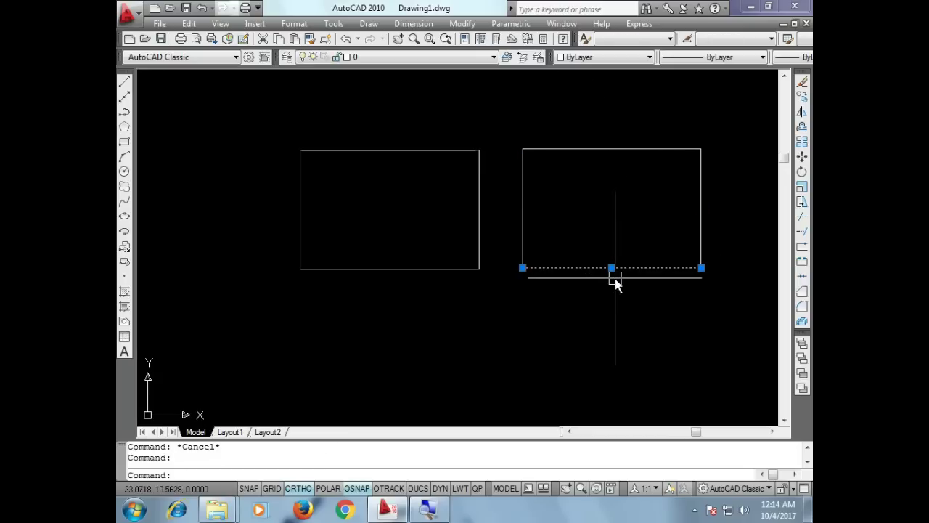
{"action": "key", "text": "Escape"}
{"action": "left_click", "coordinate": [523, 226]}
{"action": "key", "text": "Escape"}
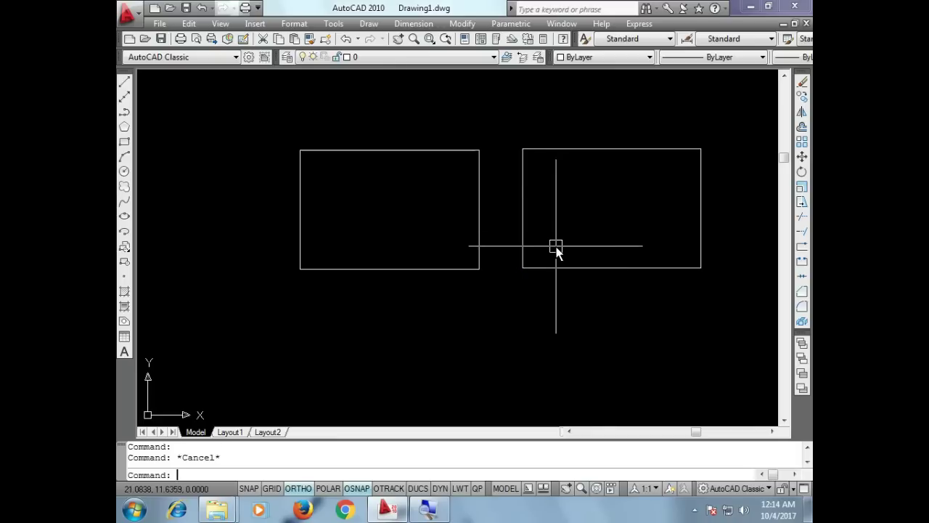
{"action": "left_click", "coordinate": [436, 150]}
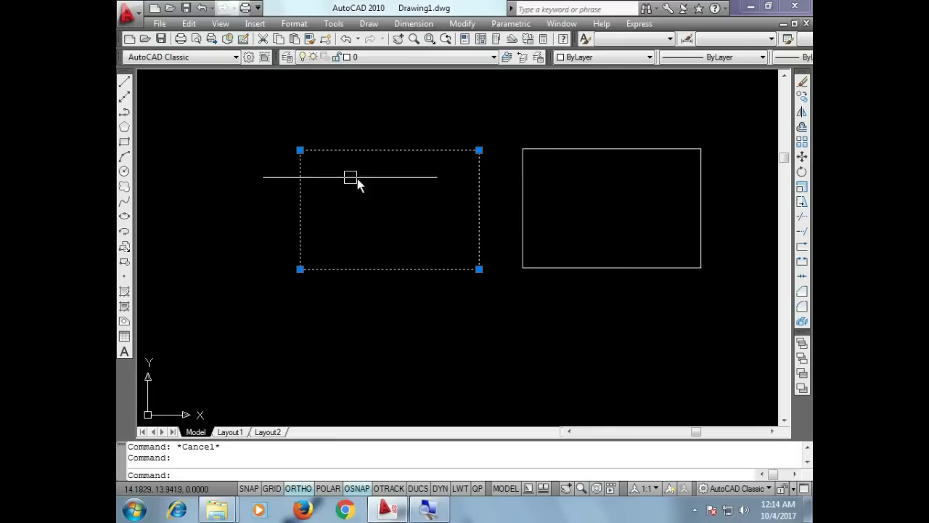
{"action": "key", "text": "Escape"}
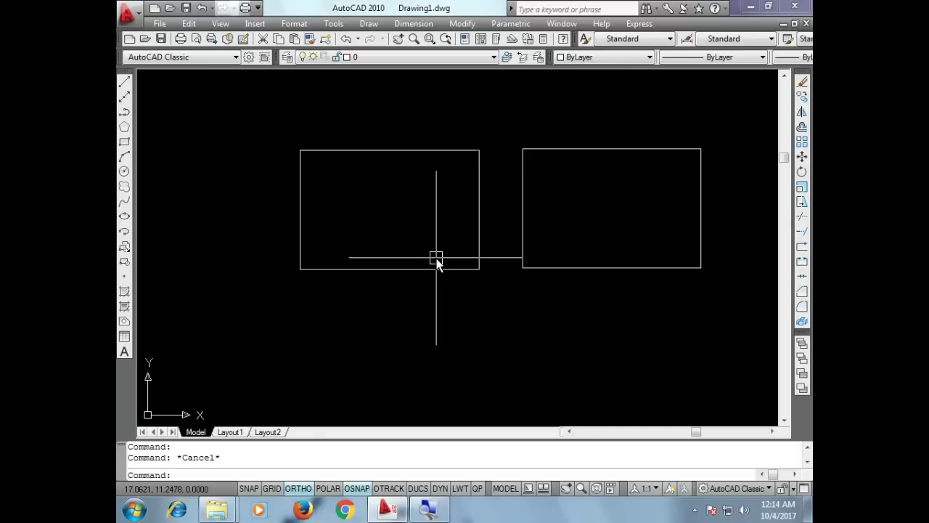
- Delete the four separate lines of the line-drawn rectangle one by one
{"action": "left_click", "coordinate": [554, 269]}
{"action": "key", "text": "Delete"}
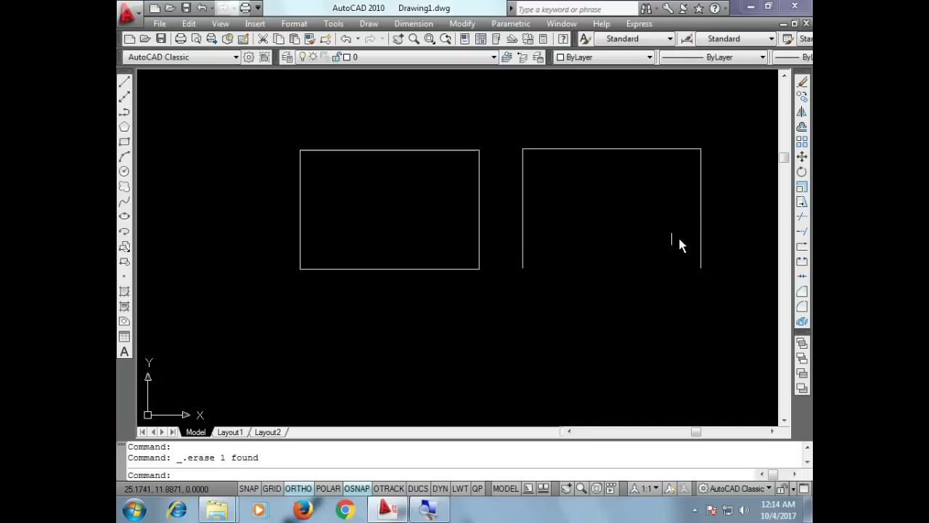
{"action": "left_click", "coordinate": [700, 242]}
{"action": "key", "text": "Delete"}
{"action": "left_click", "coordinate": [619, 149]}
{"action": "left_click", "coordinate": [620, 150]}
{"action": "key", "text": "Delete"}
{"action": "left_click", "coordinate": [522, 182]}
{"action": "key", "text": "Delete"}
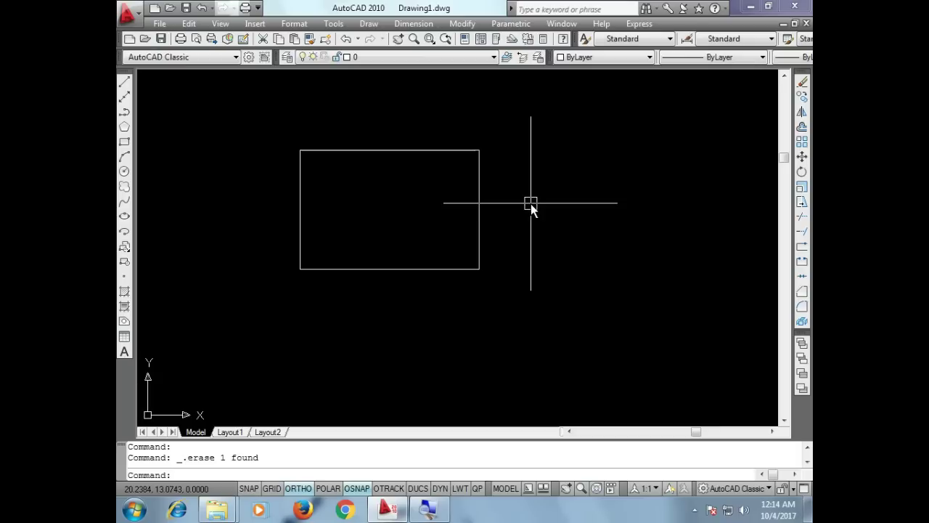
- Explode the polyline rectangle into separate lines and delete its lower side
{"action": "left_click", "coordinate": [482, 174]}
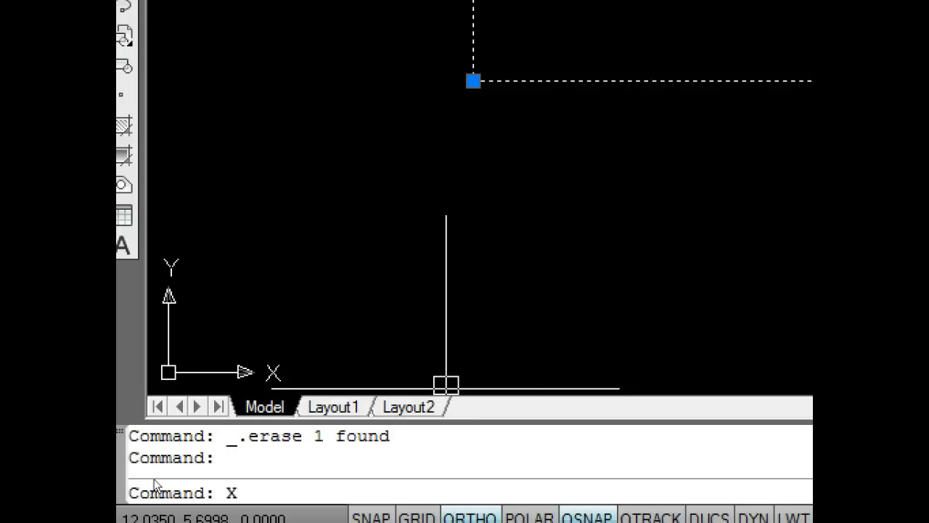
{"action": "key", "text": "Return"}
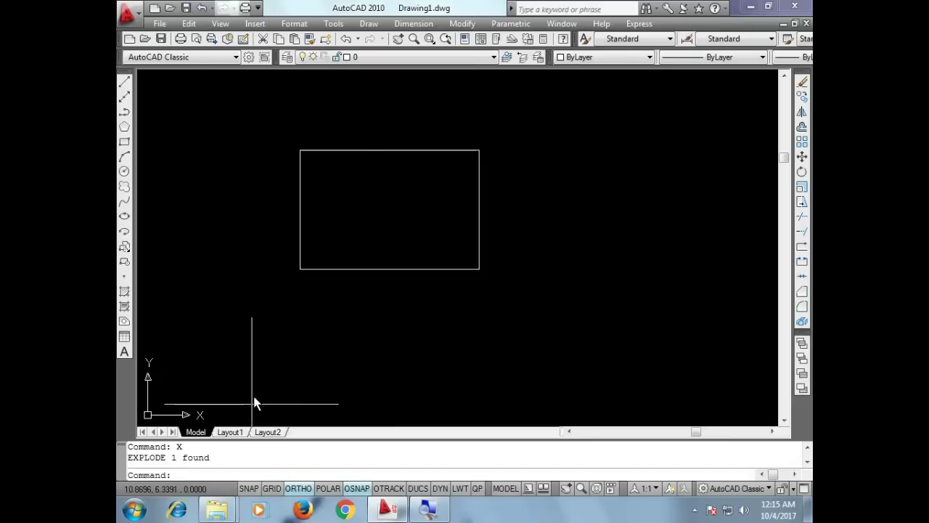
{"action": "left_click", "coordinate": [364, 273]}
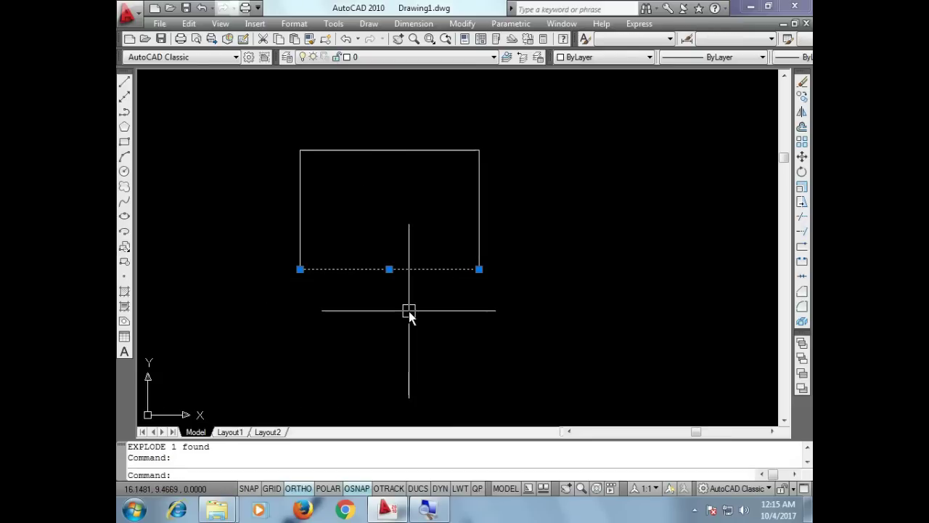
{"action": "key", "text": "Delete"}
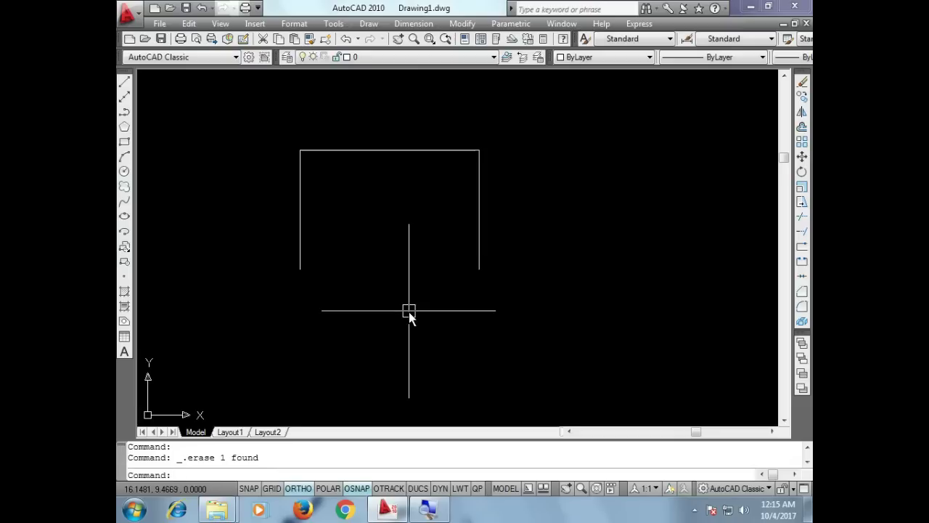
- Delete the three remaining sides of the exploded rectangle together
{"action": "left_click", "coordinate": [422, 151]}
{"action": "left_click", "coordinate": [478, 211]}
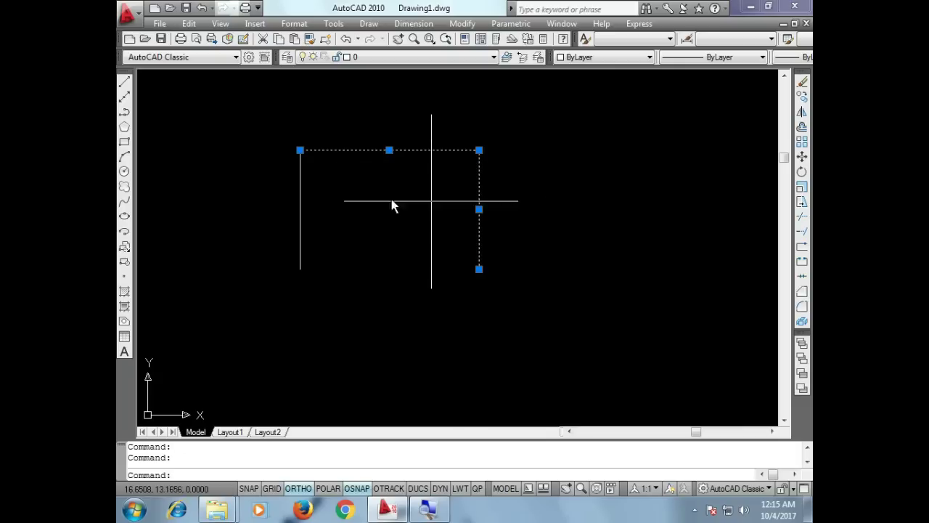
{"action": "left_click", "coordinate": [302, 209]}
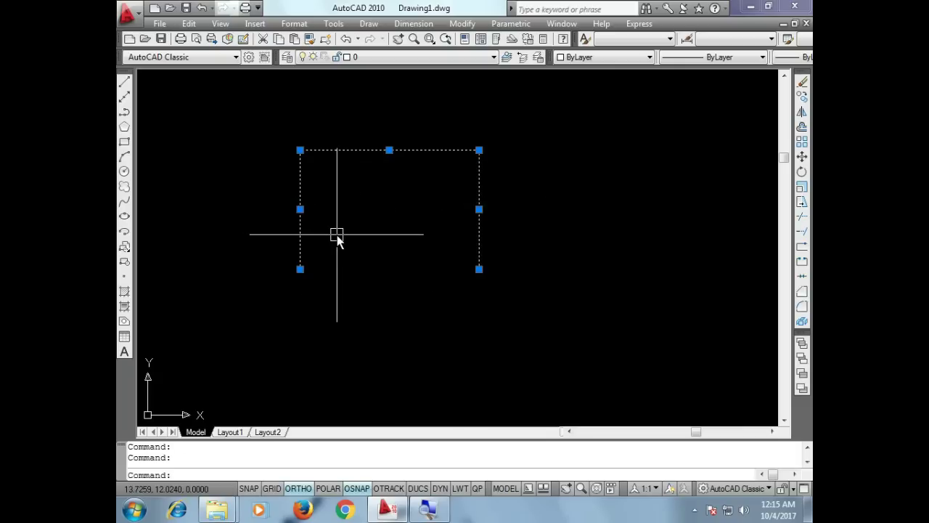
{"action": "key", "text": "Delete"}
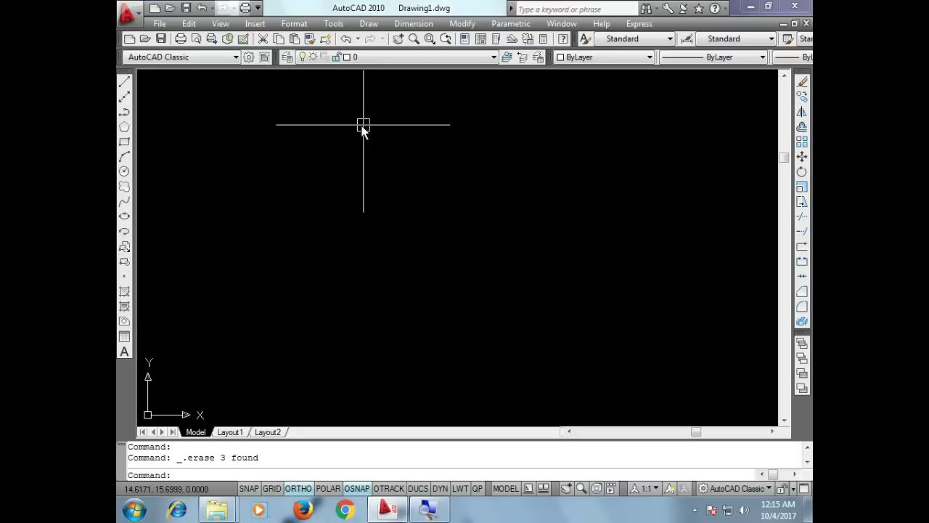
- Draw a circle with a radius of 3 in the empty drawing area
{"action": "left_click", "coordinate": [368, 23]}
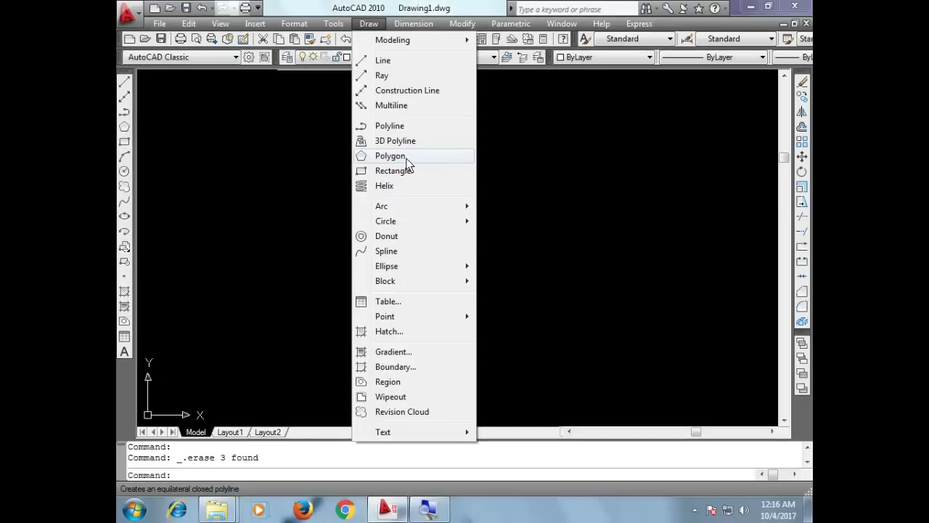
{"action": "left_click", "coordinate": [515, 182]}
{"action": "left_click", "coordinate": [523, 197]}
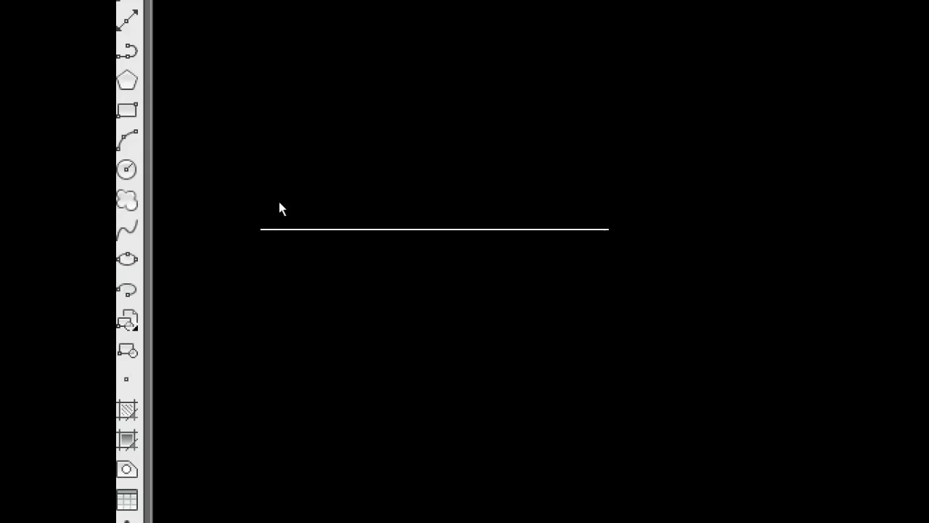
{"action": "left_click", "coordinate": [488, 234]}
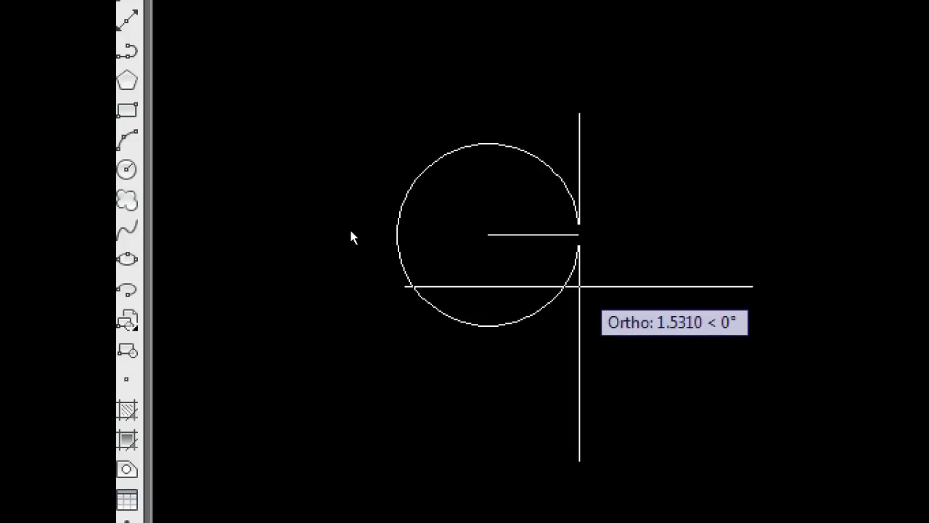
{"action": "type", "text": "3"}
{"action": "key", "text": "Return"}
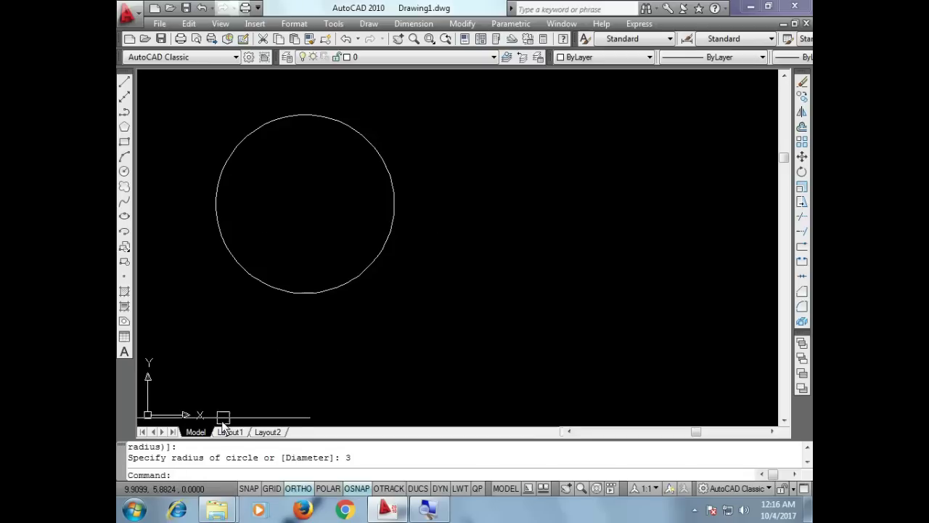
{"action": "mouse_move", "coordinate": [156, 459]}
{"action": "left_mouse_down"}
{"action": "mouse_move", "coordinate": [240, 470]}
{"action": "mouse_move", "coordinate": [299, 460]}
{"action": "left_mouse_up"}
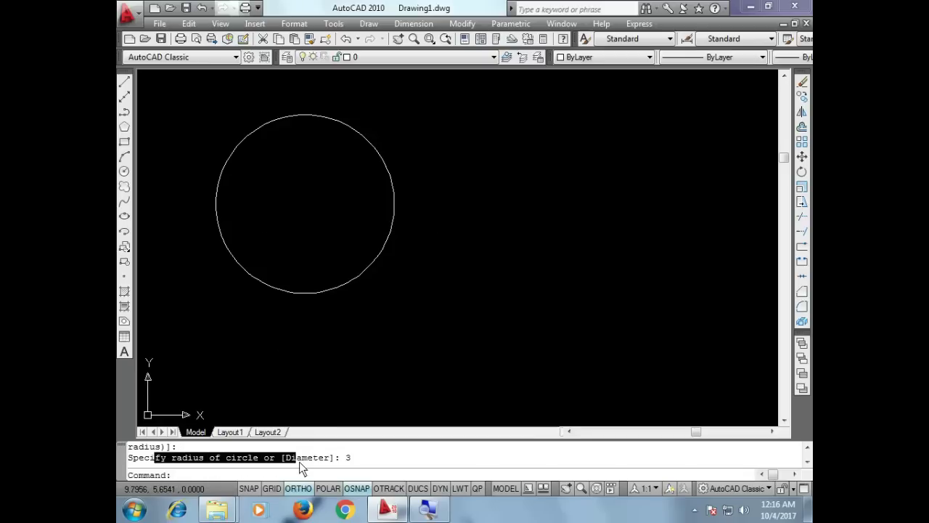
{"action": "double_click", "coordinate": [348, 459]}
{"action": "left_click", "coordinate": [422, 291]}
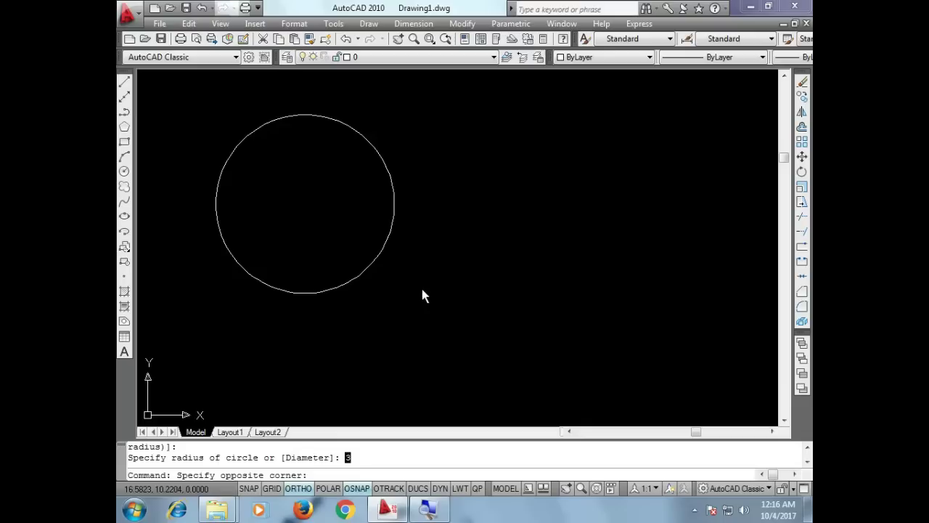
{"action": "left_click", "coordinate": [464, 331]}
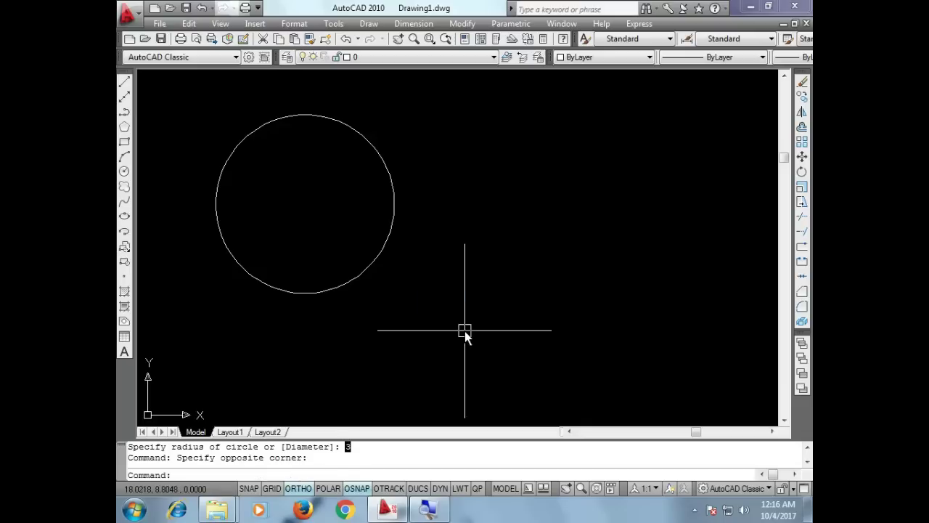
- Draw a second circle with a radius of 3 in the empty area to the right of the first circle
{"action": "left_click", "coordinate": [124, 171]}
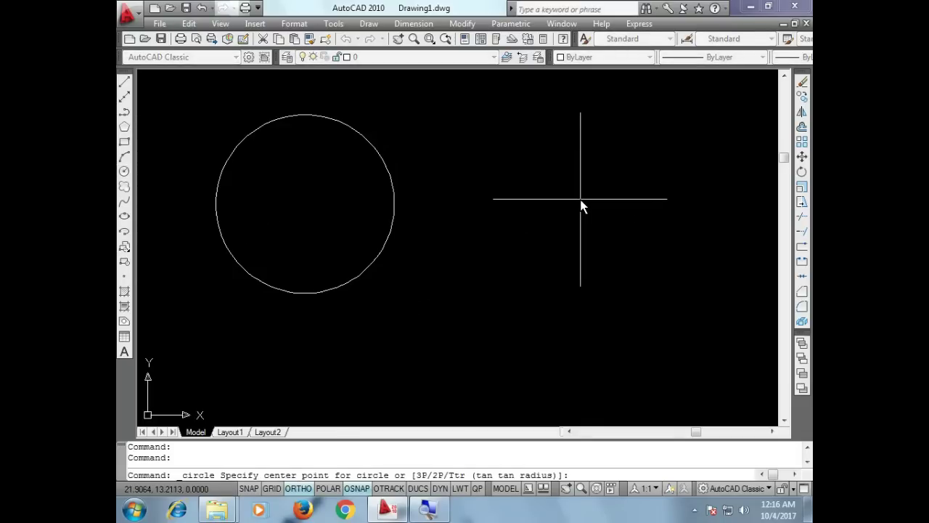
{"action": "left_click", "coordinate": [603, 201]}
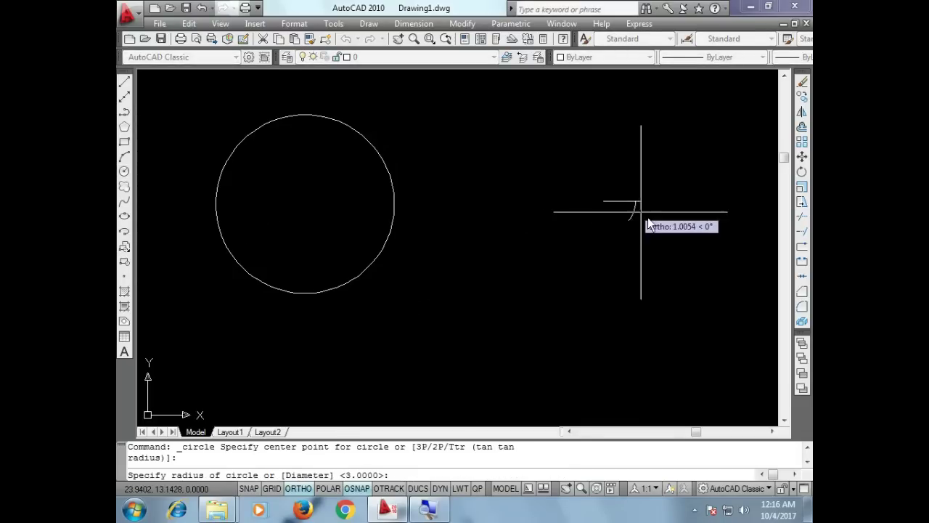
{"action": "type", "text": "3"}
{"action": "key", "text": "Return"}
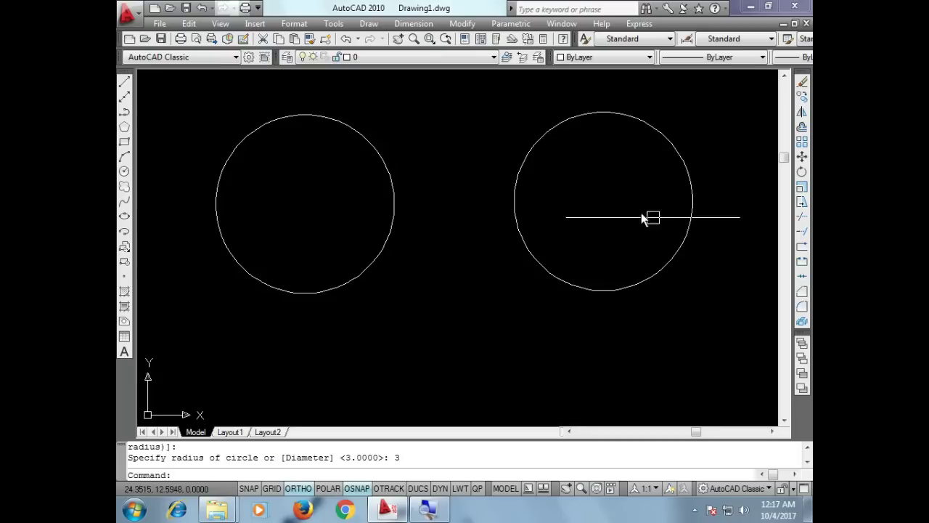
- Draw a polyline from the left circle's centre to its right quadrant to show the radius, and delete it
{"action": "left_click", "coordinate": [124, 112]}
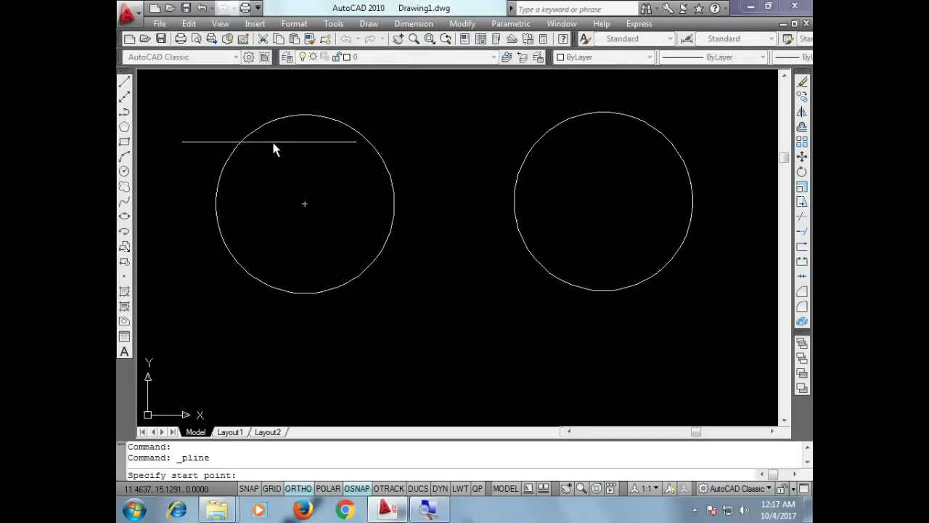
{"action": "left_click", "coordinate": [306, 205]}
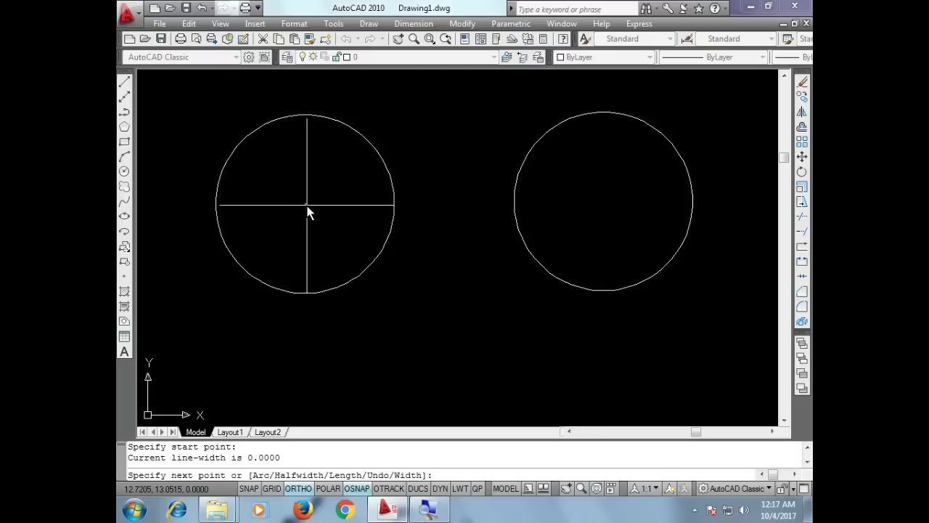
{"action": "left_click", "coordinate": [396, 204]}
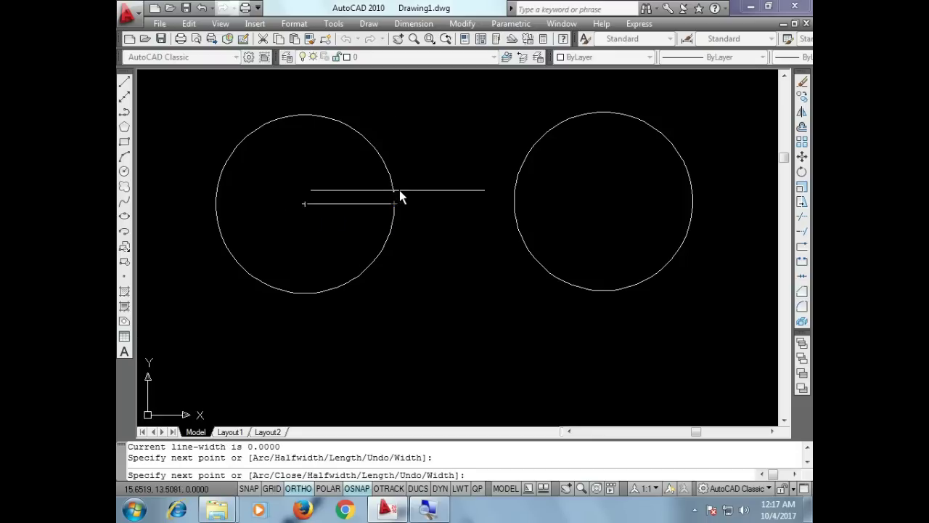
{"action": "key", "text": "Escape"}
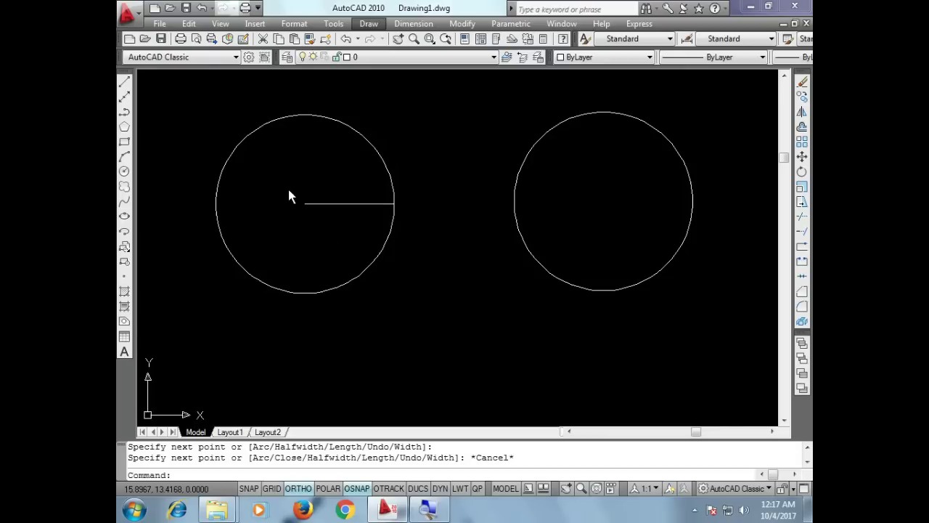
{"action": "left_click", "coordinate": [341, 222]}
{"action": "left_click", "coordinate": [349, 265]}
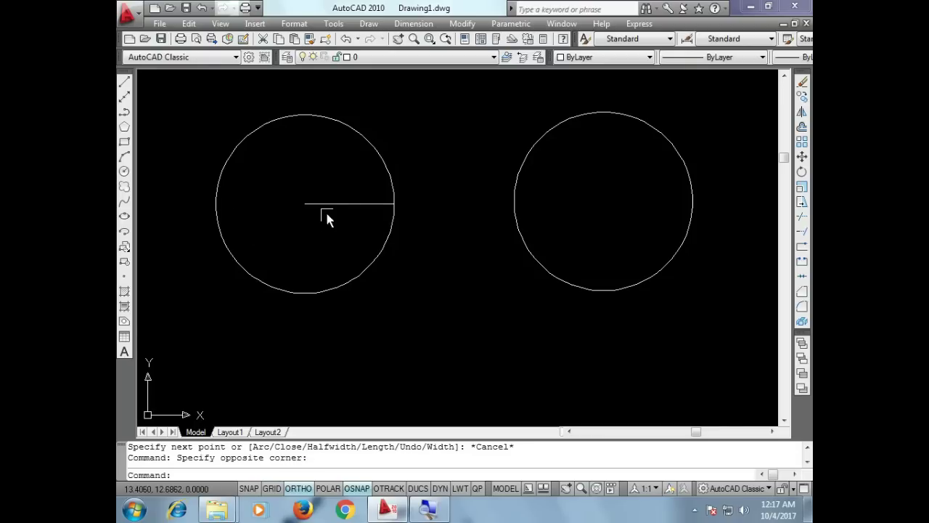
{"action": "left_click", "coordinate": [380, 206]}
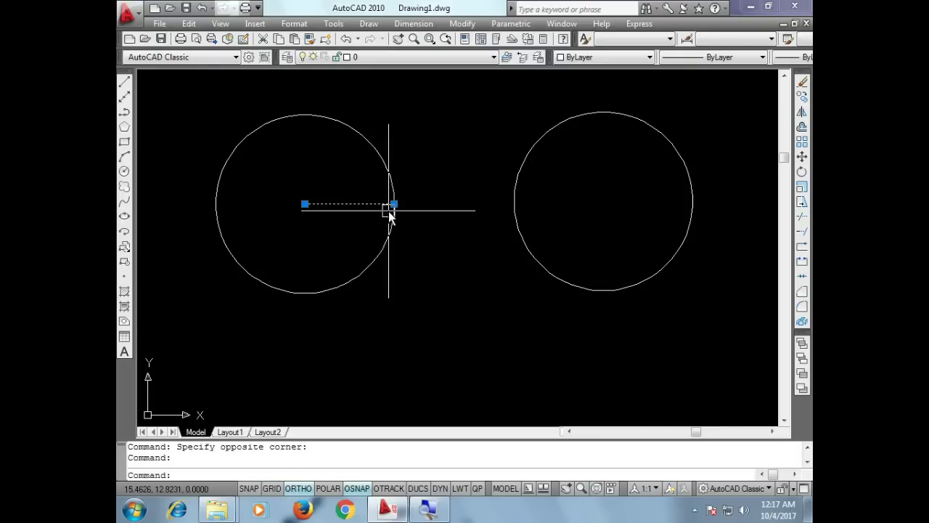
{"action": "key", "text": "Delete"}
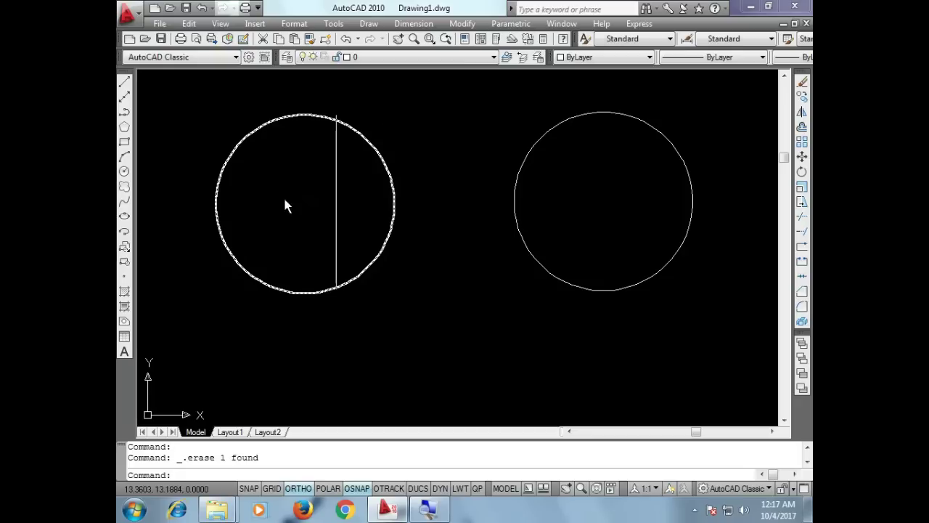
- Draw a horizontal polyline across the left circle's full diameter between its quadrants, and delete it
{"action": "left_click", "coordinate": [124, 113]}
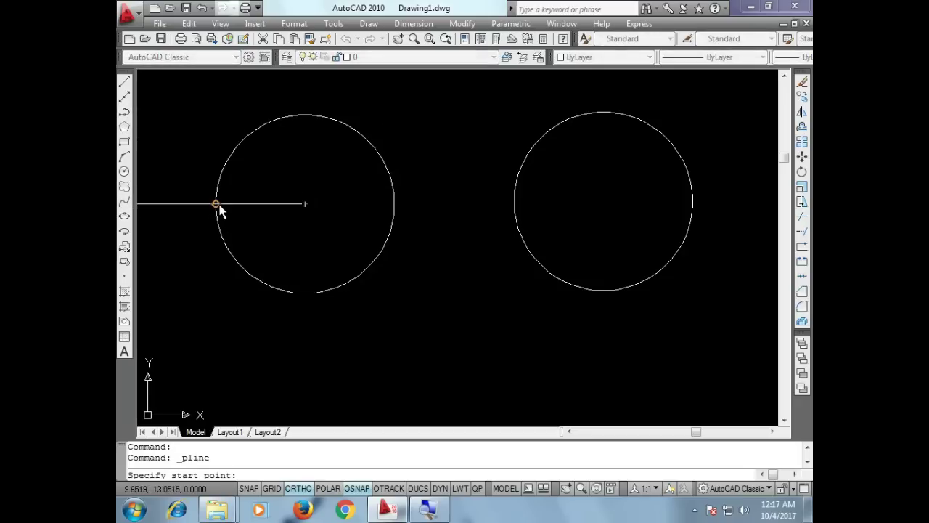
{"action": "left_click", "coordinate": [216, 203]}
{"action": "left_click", "coordinate": [394, 204]}
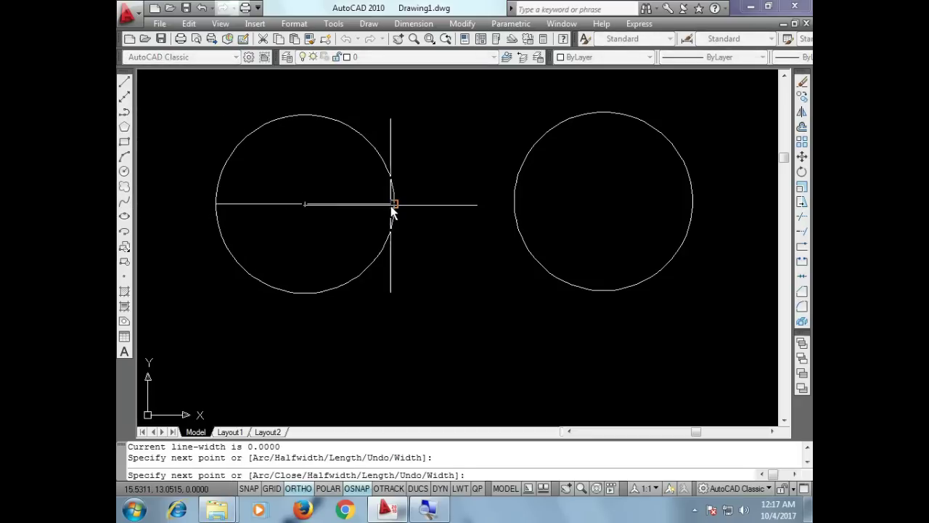
{"action": "key", "text": "Escape"}
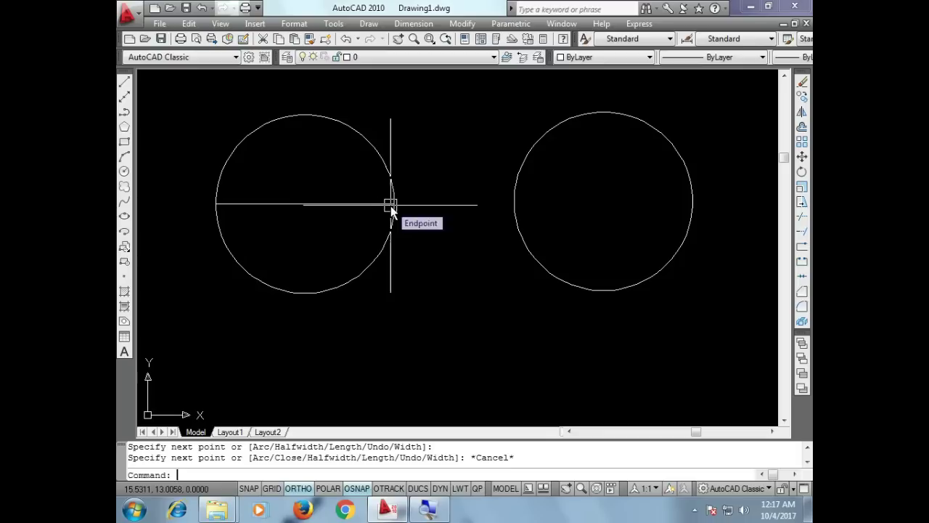
{"action": "left_click", "coordinate": [378, 202]}
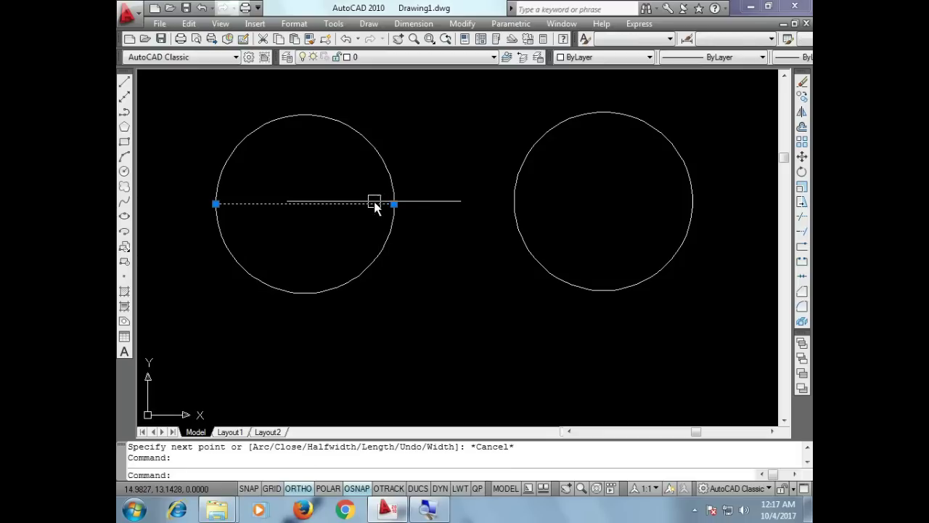
{"action": "key", "text": "Delete"}
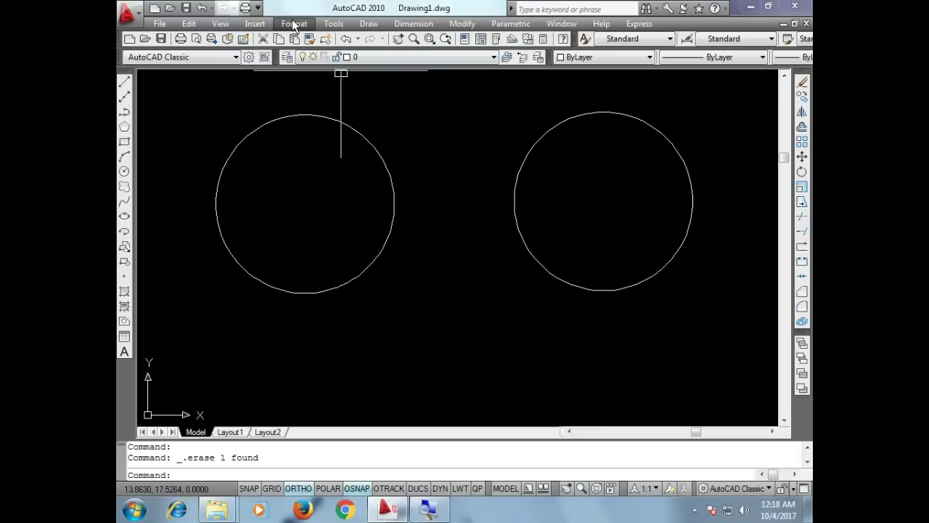
- Draw a 3-sided polygon centred on the left circle, inscribed in a circle with a radius of 3
{"action": "left_click", "coordinate": [369, 24]}
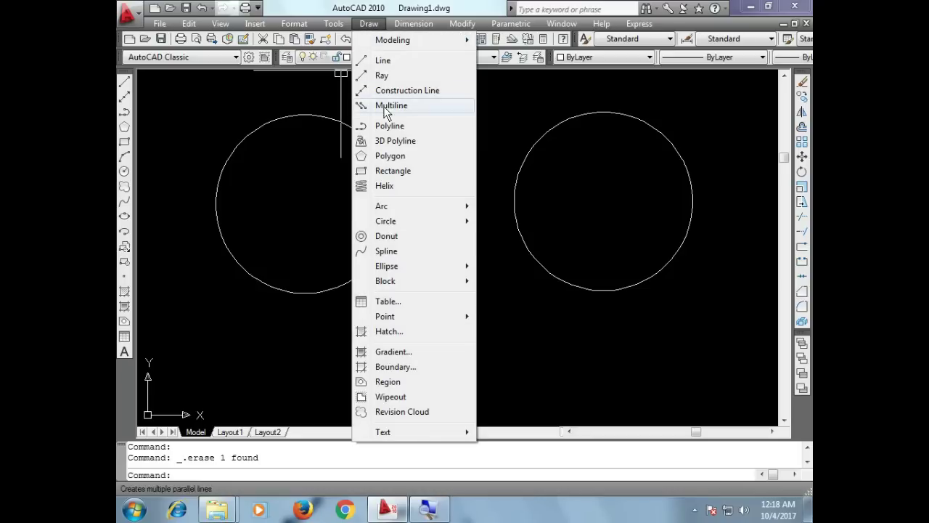
{"action": "left_click", "coordinate": [390, 157]}
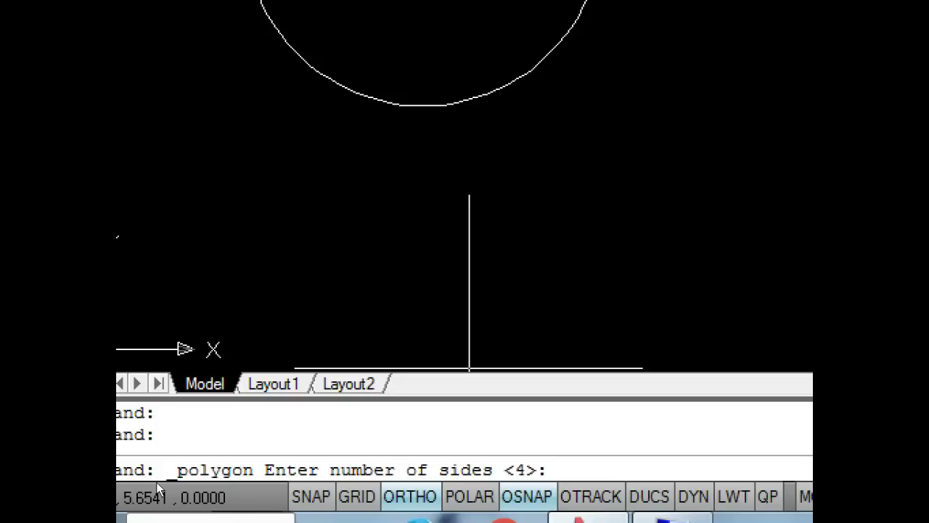
{"action": "type", "text": "3"}
{"action": "key", "text": "Return"}
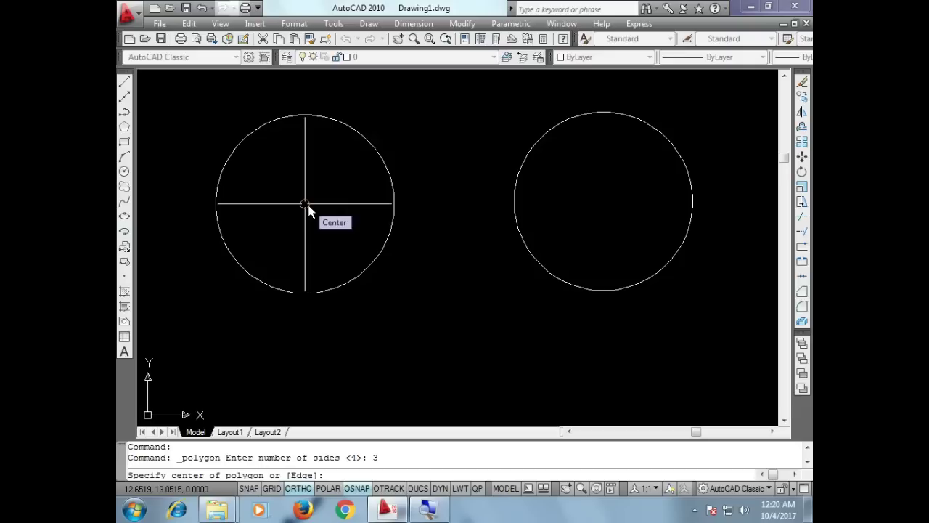
{"action": "left_click", "coordinate": [308, 206]}
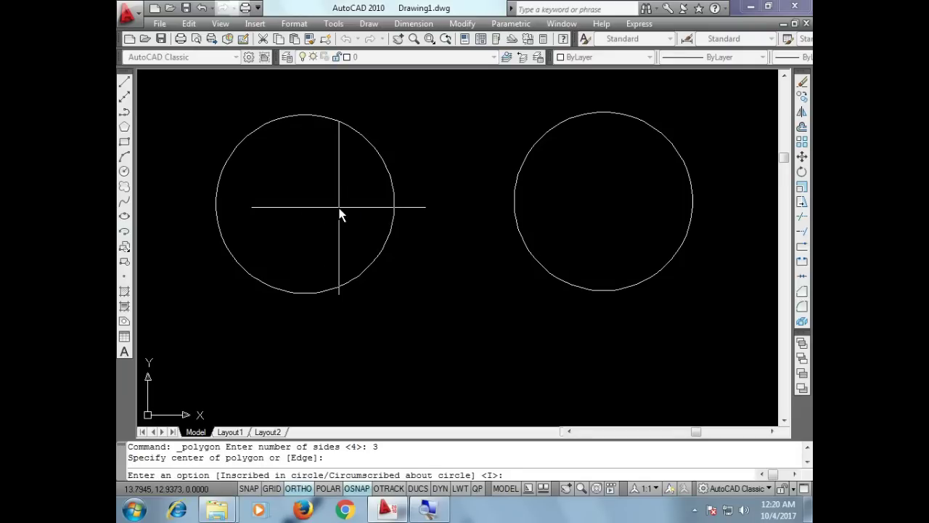
{"action": "key", "text": "super+plus"}
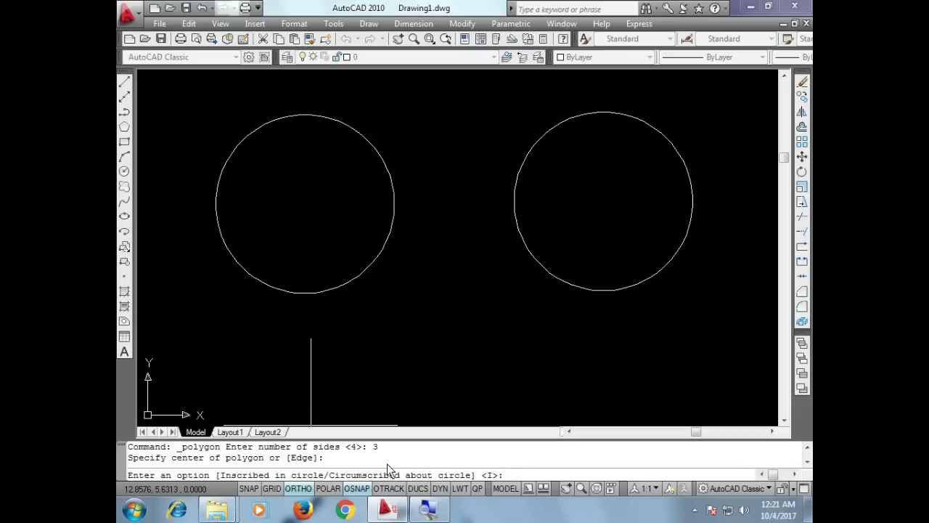
{"action": "type", "text": "I"}
{"action": "key", "text": "Return"}
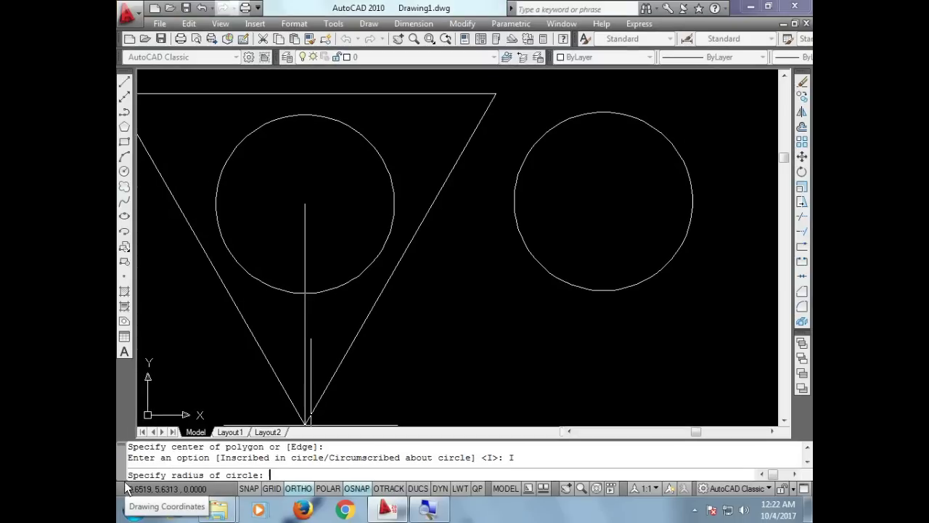
{"action": "type", "text": "3"}
{"action": "key", "text": "Return"}
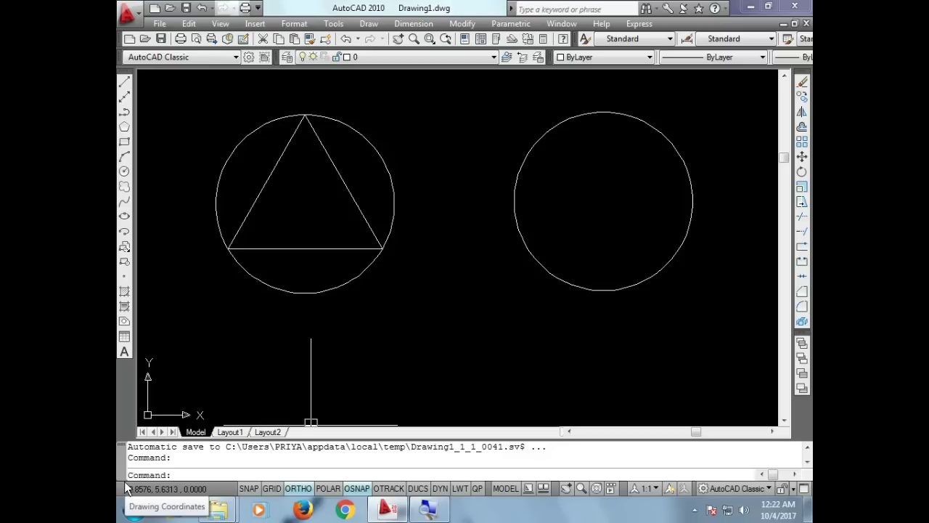
- Draw a 6-sided polygon centred on the right circle, circumscribed about a circle with a radius of 3
{"action": "type", "text": "POL"}
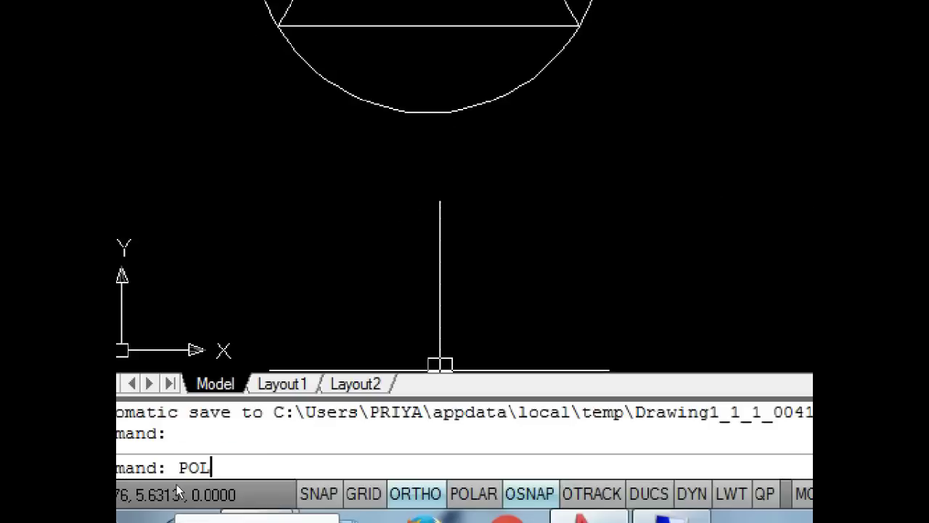
{"action": "key", "text": "Return"}
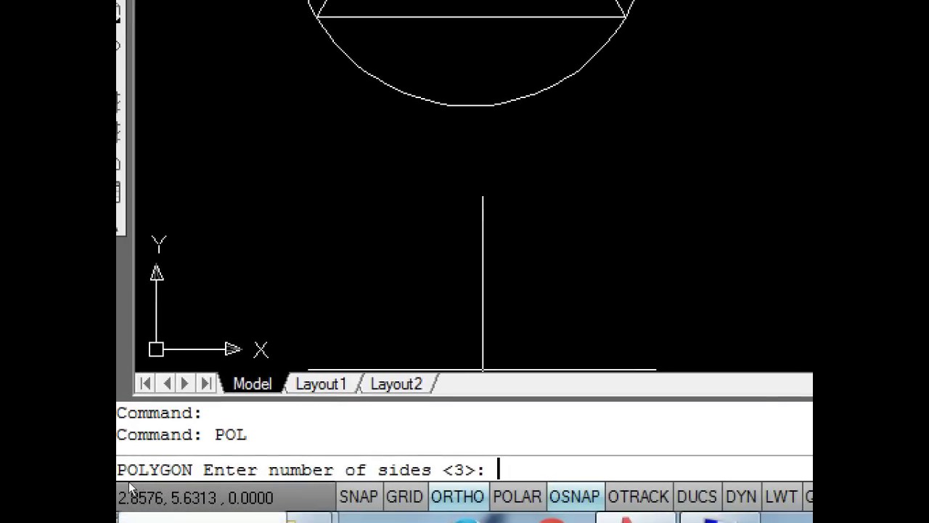
{"action": "type", "text": "6"}
{"action": "key", "text": "Return"}
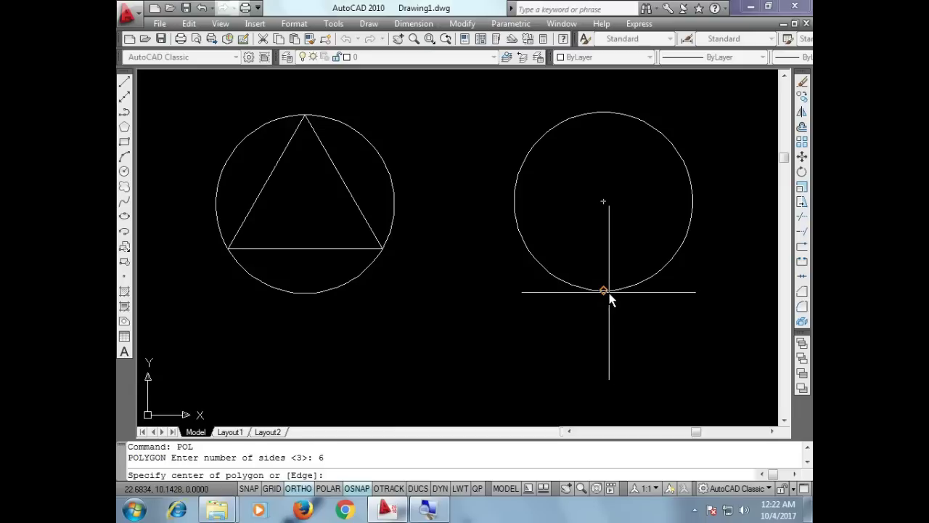
{"action": "left_click", "coordinate": [604, 201]}
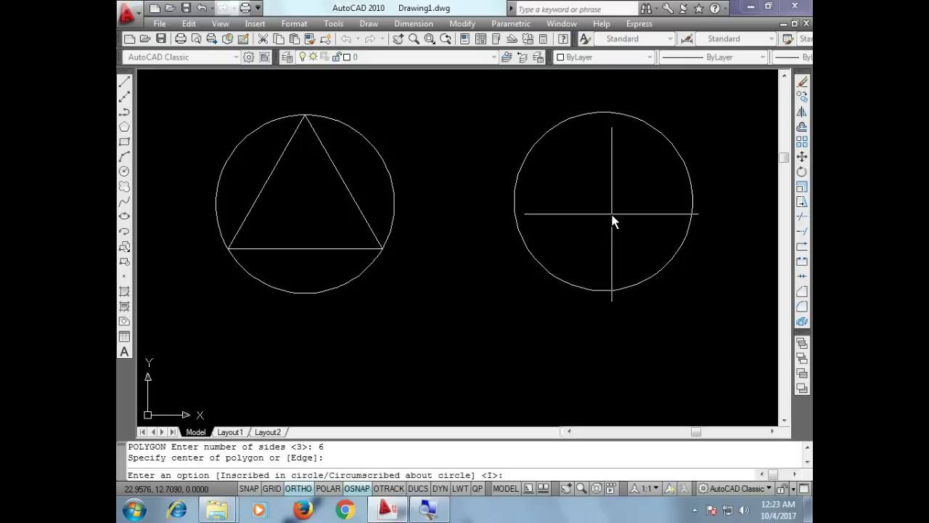
{"action": "type", "text": "C"}
{"action": "key", "text": "Return"}
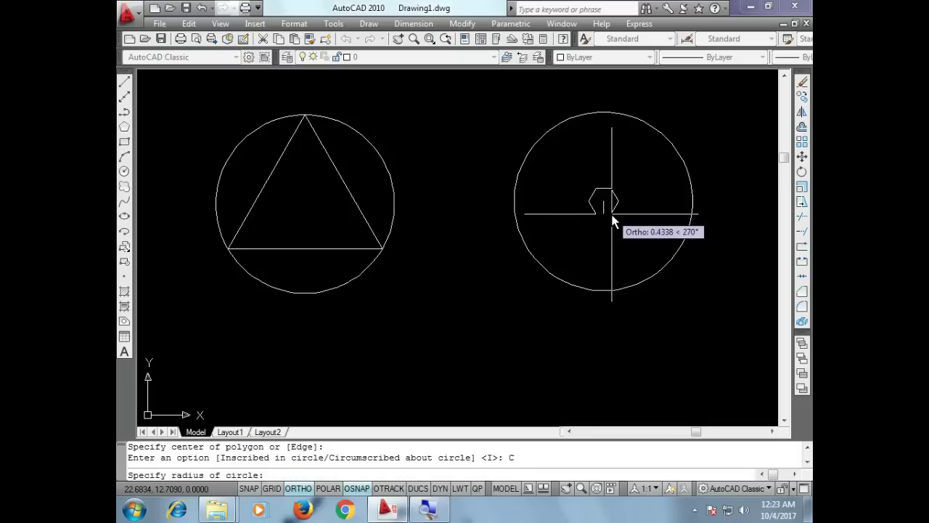
{"action": "type", "text": "3"}
{"action": "key", "text": "Return"}
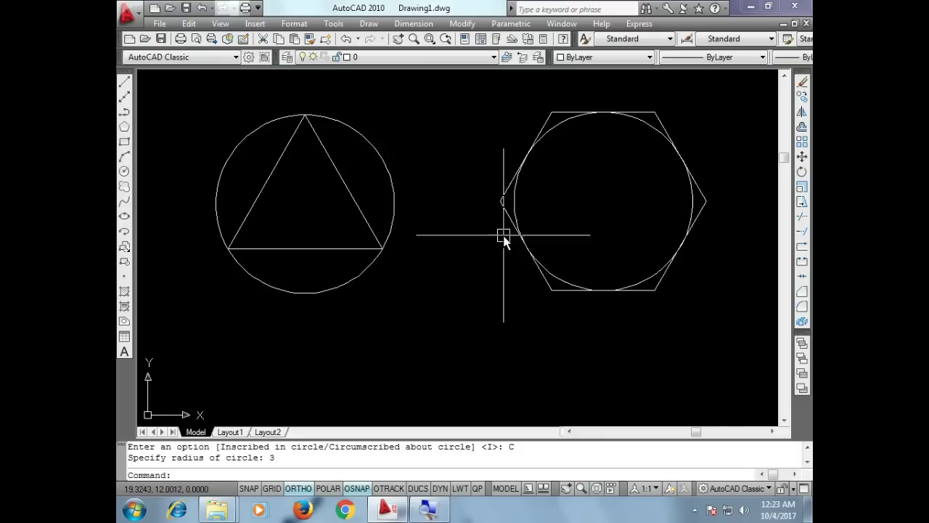
{"action": "left_click", "coordinate": [512, 187]}
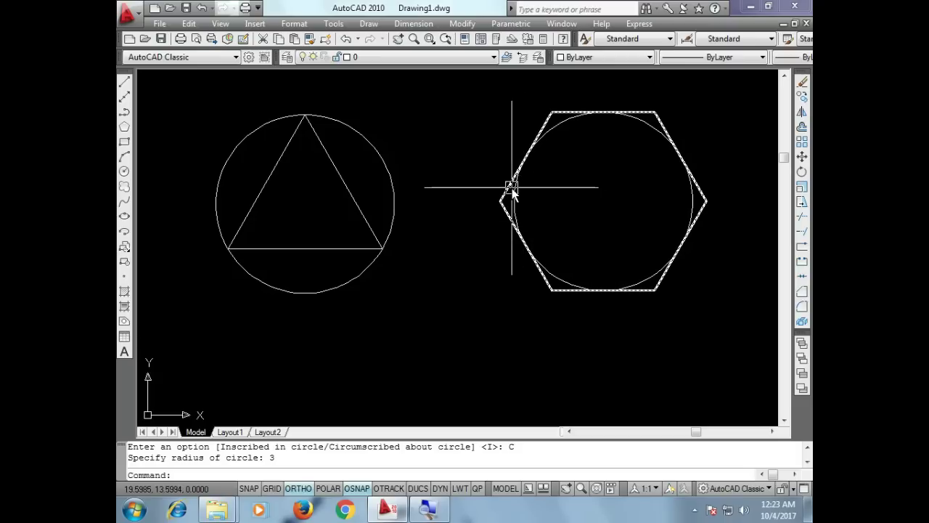
{"action": "key", "text": "Escape"}
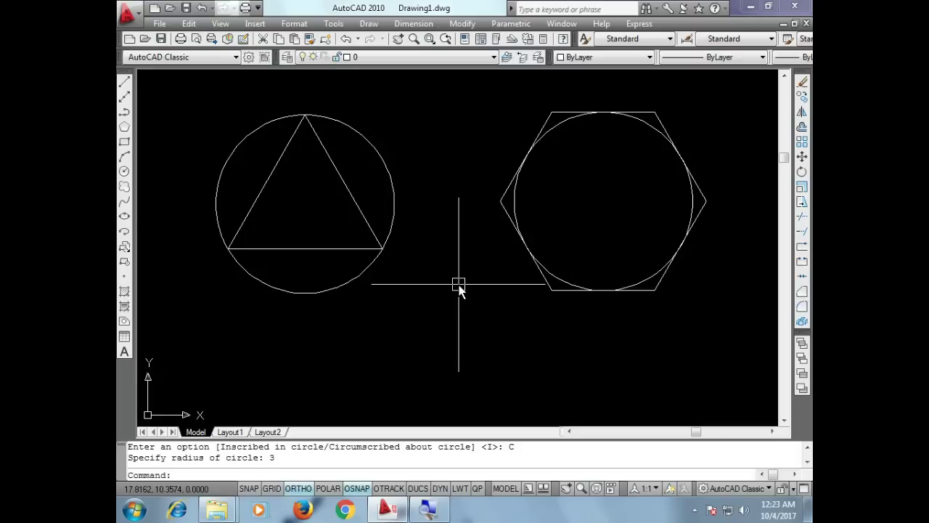
- Draw a 5-sided polygon with the circumscribed option, centred in the empty area below and between the two circles, setting its size freehand
{"action": "type", "text": "POL"}
{"action": "key", "text": "Return"}
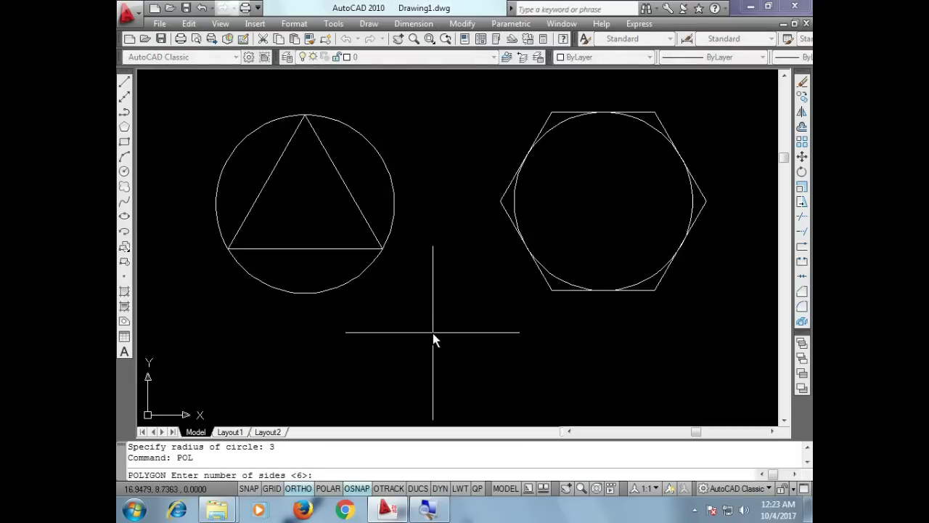
{"action": "type", "text": "3"}
{"action": "key", "text": "BackSpace"}
{"action": "type", "text": "5"}
{"action": "key", "text": "Return"}
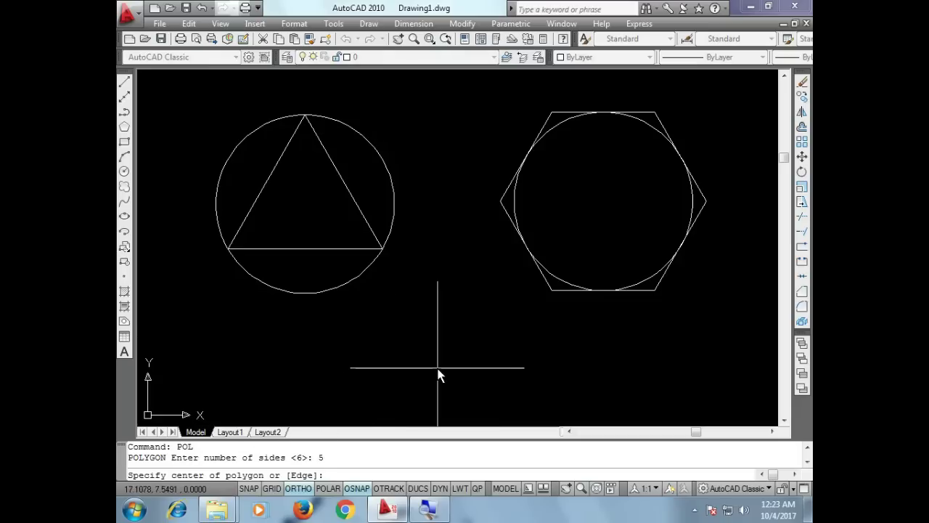
{"action": "left_click", "coordinate": [443, 368]}
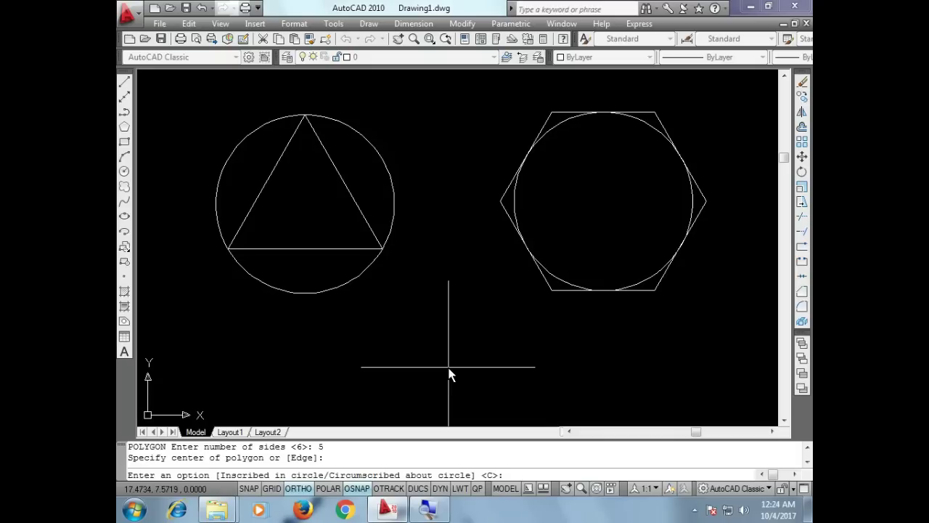
{"action": "key", "text": "Return"}
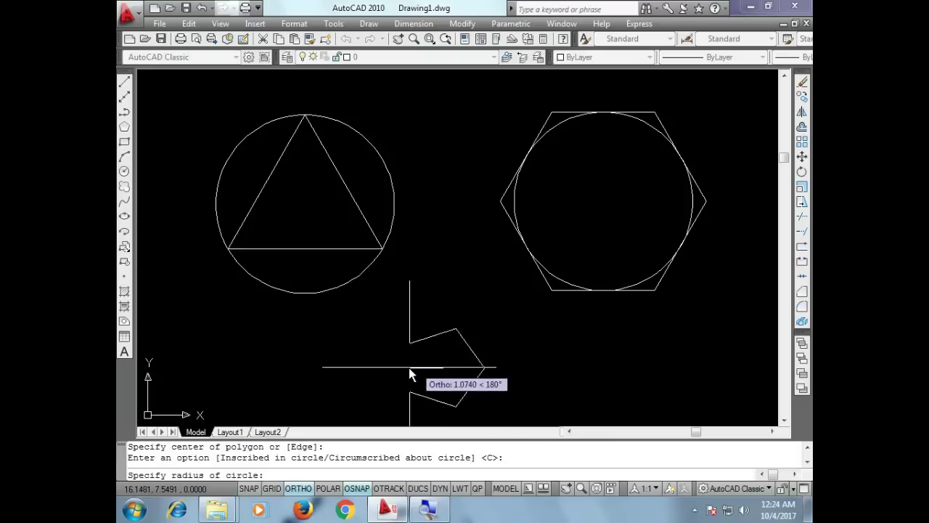
{"action": "left_click", "coordinate": [503, 349]}
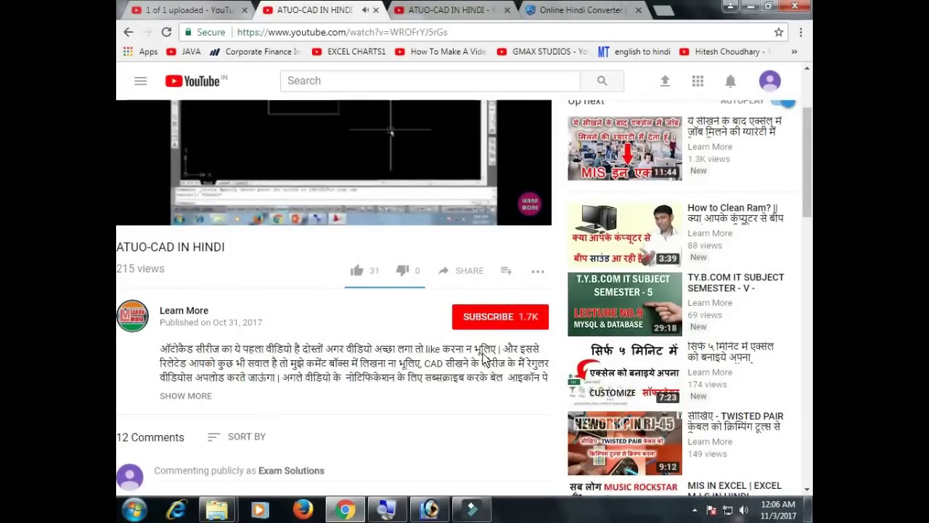
- Like the AutoCAD video and subscribe to the Learn More channel with its notifications turned on
{"action": "left_click", "coordinate": [355, 273]}
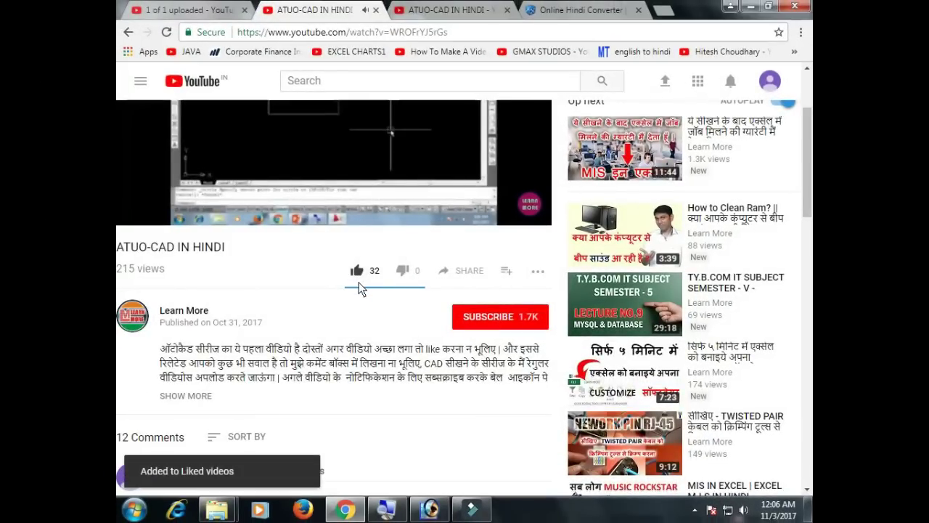
{"action": "left_click", "coordinate": [506, 327]}
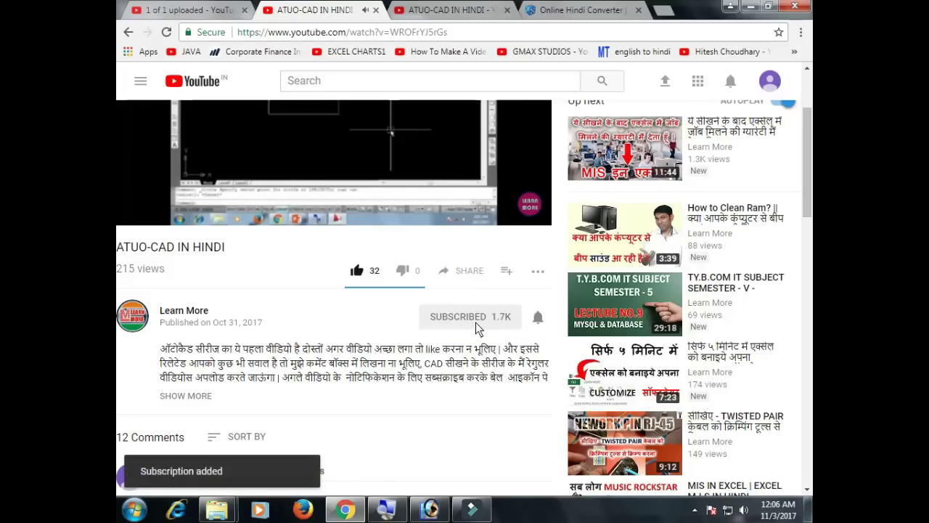
{"action": "left_click", "coordinate": [538, 320]}
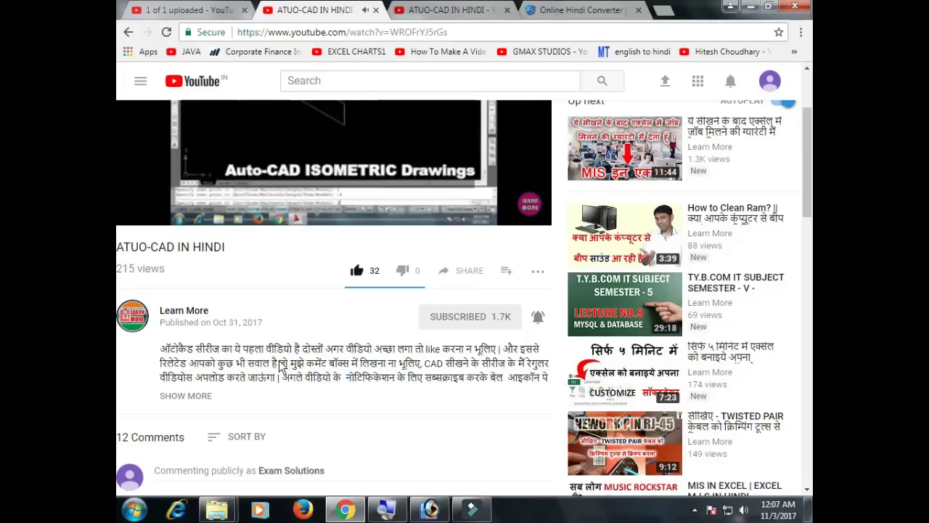
- Write the comment "tell me about this this.." under the video
{"action": "scroll", "coordinate": [279, 368], "scroll_direction": "down", "scroll_amount": 2}
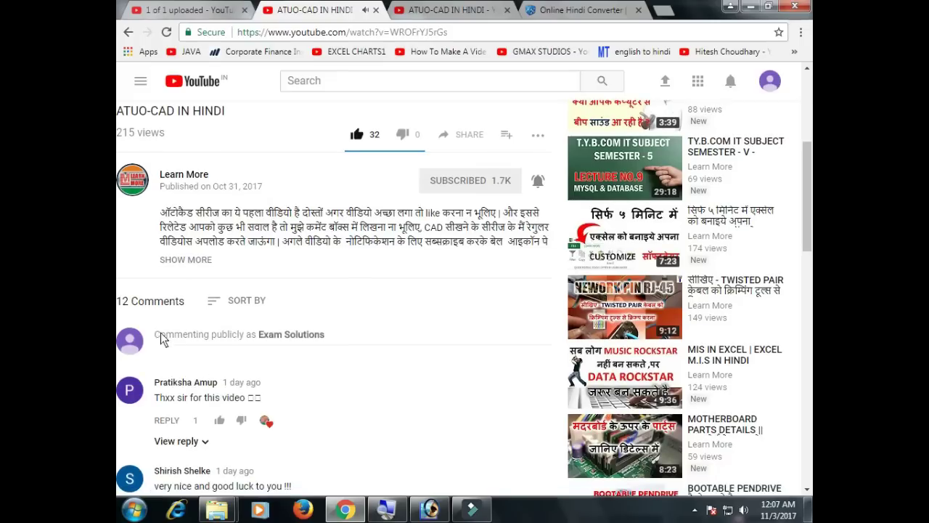
{"action": "left_click", "coordinate": [162, 335]}
{"action": "scroll", "coordinate": [174, 353], "scroll_direction": "up", "scroll_amount": 2}
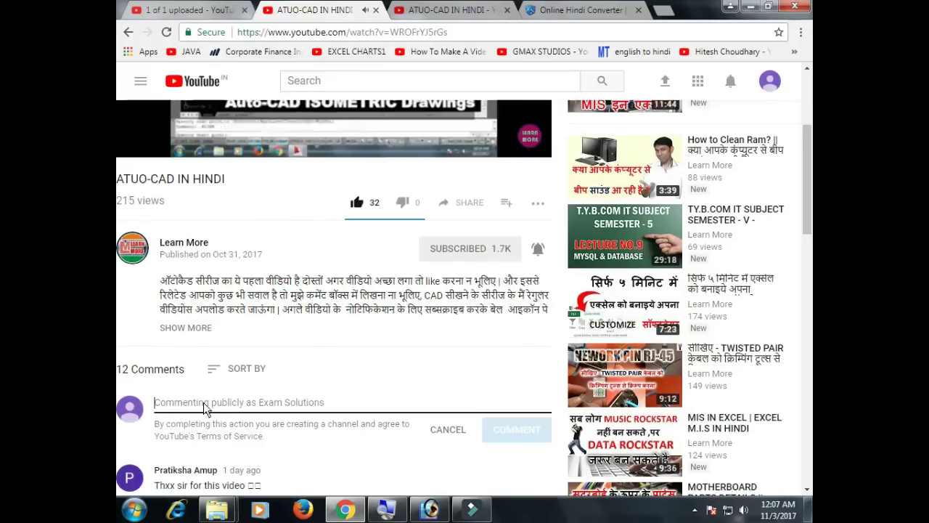
{"action": "type", "text": "tell me ab"}
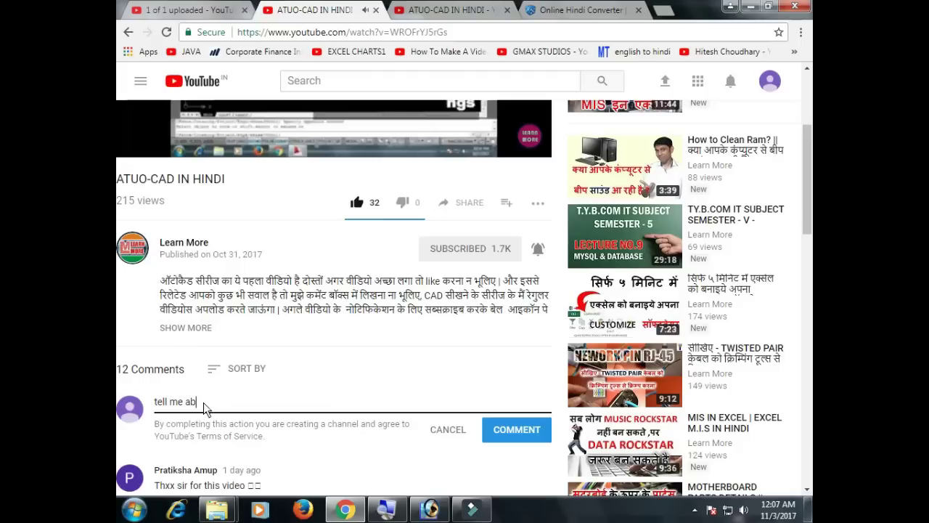
{"action": "type", "text": "ou"}
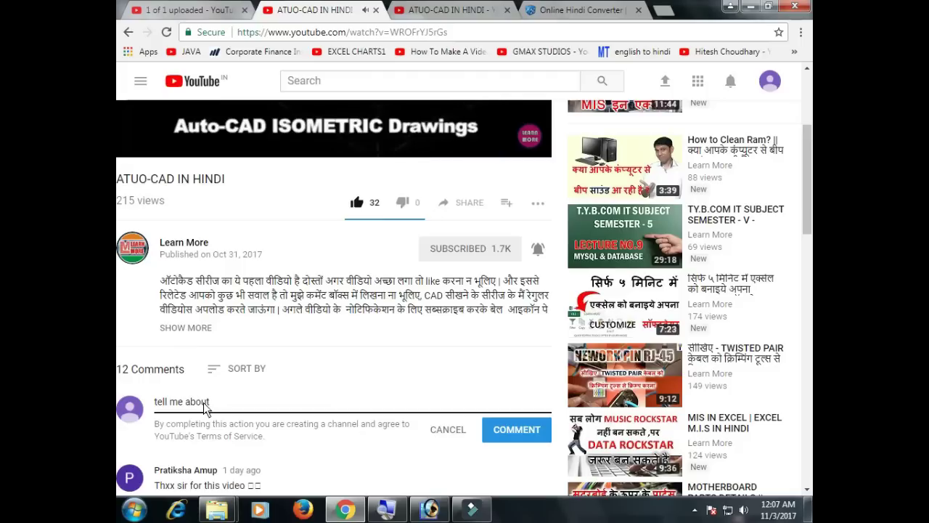
{"action": "type", "text": "t this this.."}
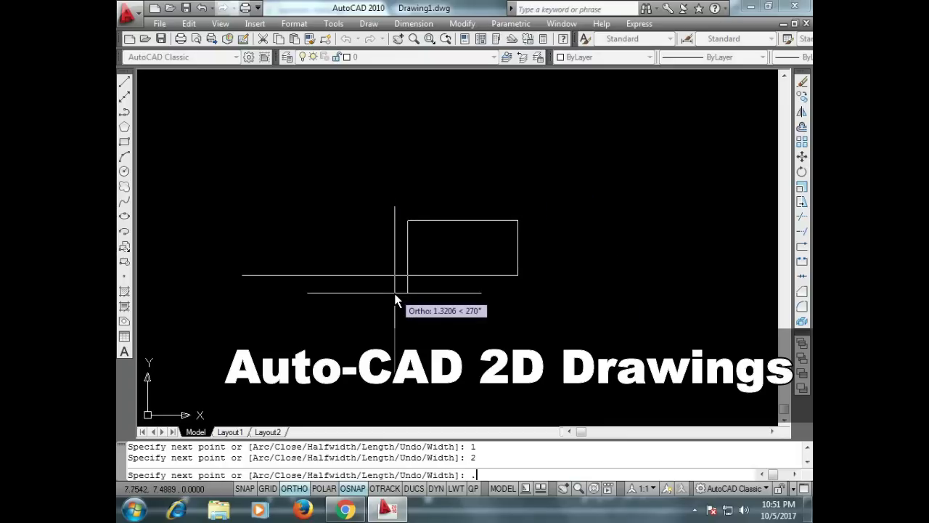
- In AutoCAD, continue the 2D polyline with segments 0.5 down, 2 left, 0.5 up and 1 left, and close the stepped profile
{"action": "type", "text": "5"}
{"action": "key", "text": "Return"}
{"action": "type", "text": "2"}
{"action": "key", "text": "Return"}
{"action": "type", "text": ".5"}
{"action": "key", "text": "Return"}
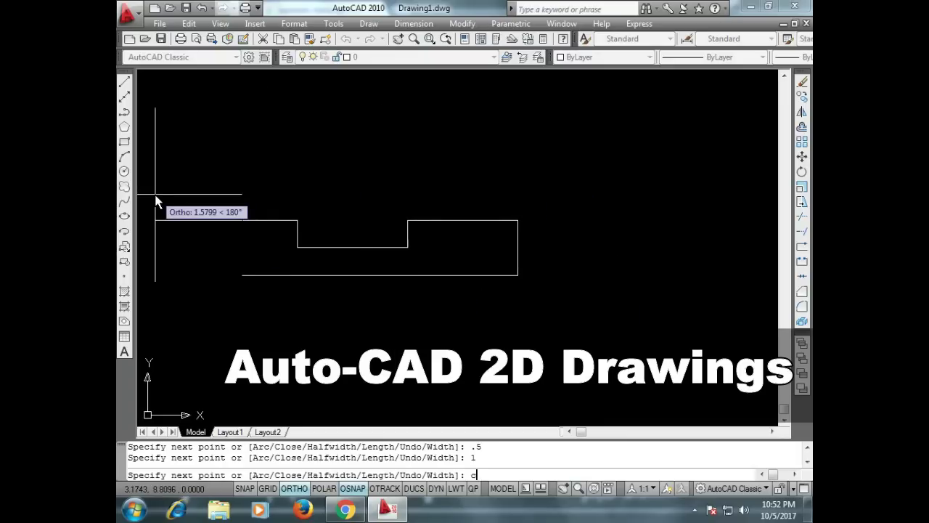
{"action": "key", "text": "Return"}
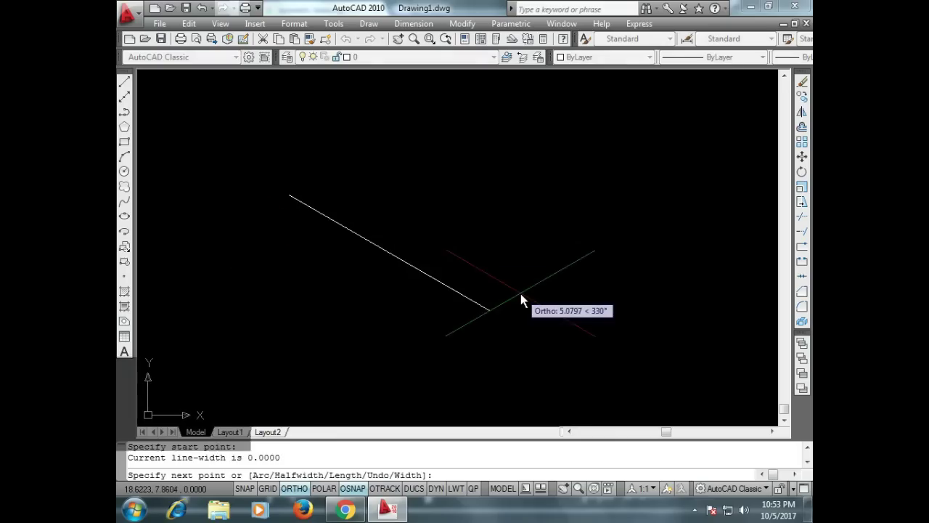
{"action": "key", "text": "Return"}
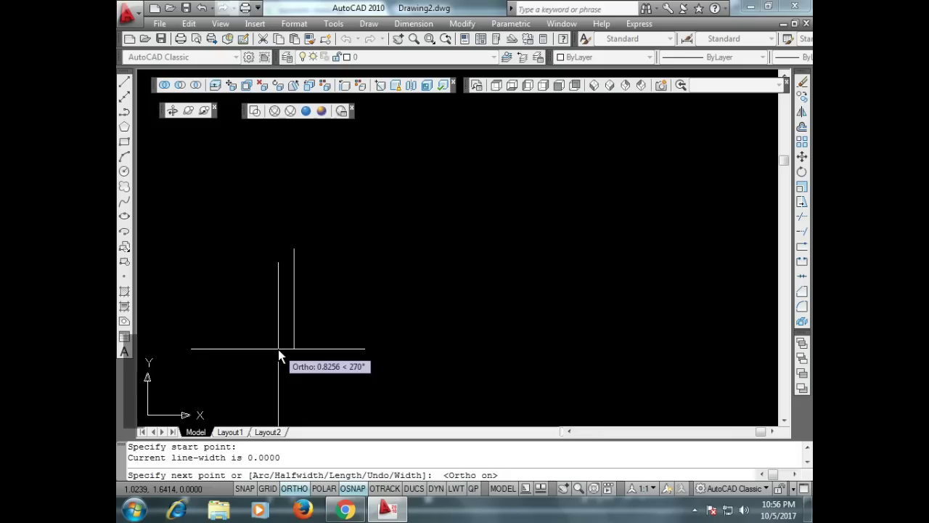
- Draw the outer sides of a new profile in Drawing2 with polyline segments 1 down, 5 right and 1 up
{"action": "type", "text": "1"}
{"action": "key", "text": "Return"}
{"action": "middle_click_drag", "start_coordinate": [519, 326], "coordinate": [370, 325]}
{"action": "scroll", "coordinate": [370, 326], "scroll_direction": "down", "scroll_amount": 2}
{"action": "type", "text": "5"}
{"action": "key", "text": "Return"}
{"action": "type", "text": "1"}
{"action": "key", "text": "Return"}
- Complete the profile's notched upper edge with segments 2 left, 0.5 down, 2 left and 0.5 up, and close the polyline
{"action": "type", "text": "2"}
{"action": "key", "text": "Return"}
{"action": "type", "text": ".5"}
{"action": "key", "text": "Return"}
{"action": "type", "text": "2"}
{"action": "key", "text": "Return"}
{"action": "type", "text": ".5"}
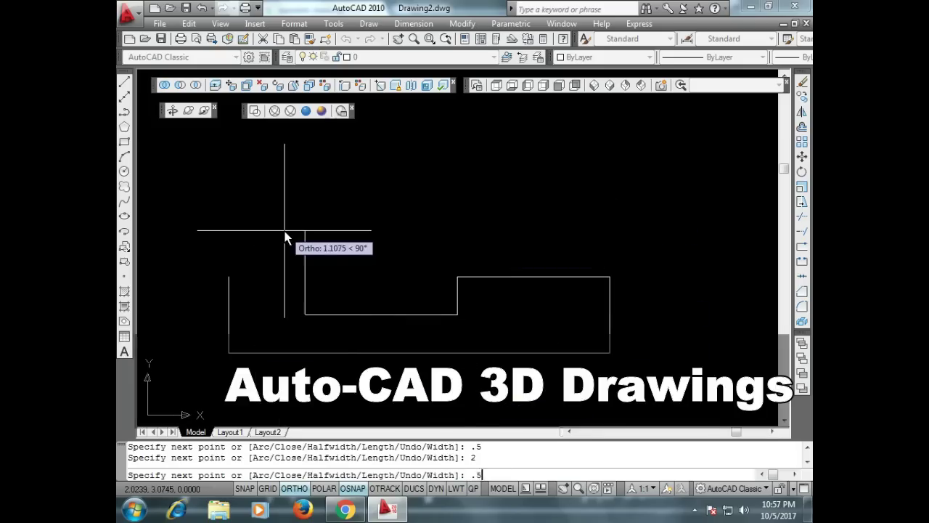
{"action": "key", "text": "Return"}
{"action": "type", "text": "c"}
{"action": "key", "text": "Return"}
- Show the closed profile in the SW isometric view and extrude it by 3
{"action": "left_click", "coordinate": [593, 84]}
{"action": "type", "text": "ext"}
{"action": "key", "text": "Return"}
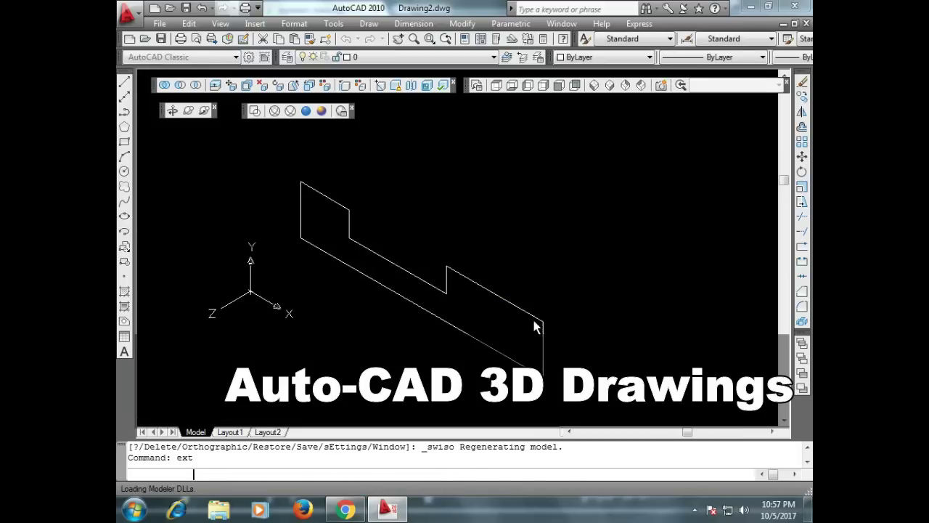
{"action": "left_click", "coordinate": [544, 320]}
{"action": "key", "text": "Return"}
{"action": "type", "text": "3"}
{"action": "key", "text": "Return"}
- Display the extruded solid in the Realistic visual style
{"action": "scroll", "coordinate": [608, 201], "scroll_direction": "down", "scroll_amount": 3}
{"action": "left_click", "coordinate": [333, 24]}
{"action": "mouse_move", "coordinate": [373, 368]}
{"action": "left_click", "coordinate": [544, 273]}
{"action": "left_click", "coordinate": [635, 159]}
{"action": "left_click", "coordinate": [306, 110]}
- View the shaded solid from the SE, NE, NW and SW isometric directions
{"action": "left_click", "coordinate": [611, 85]}
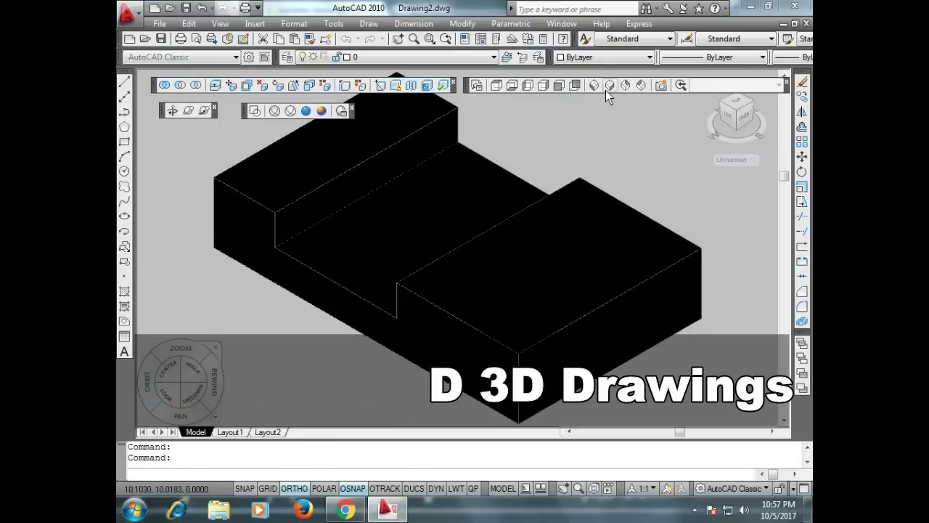
{"action": "left_click", "coordinate": [626, 85]}
{"action": "left_click", "coordinate": [641, 85]}
{"action": "left_click", "coordinate": [595, 85]}
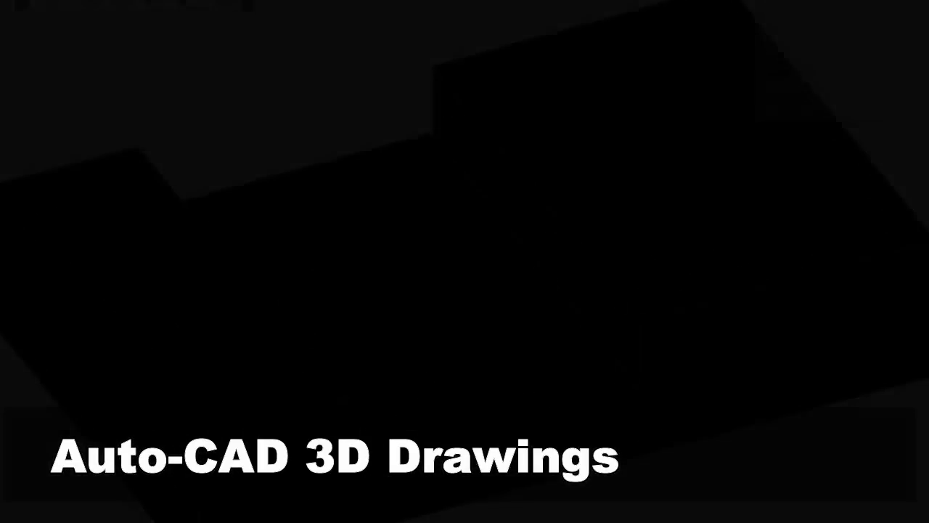